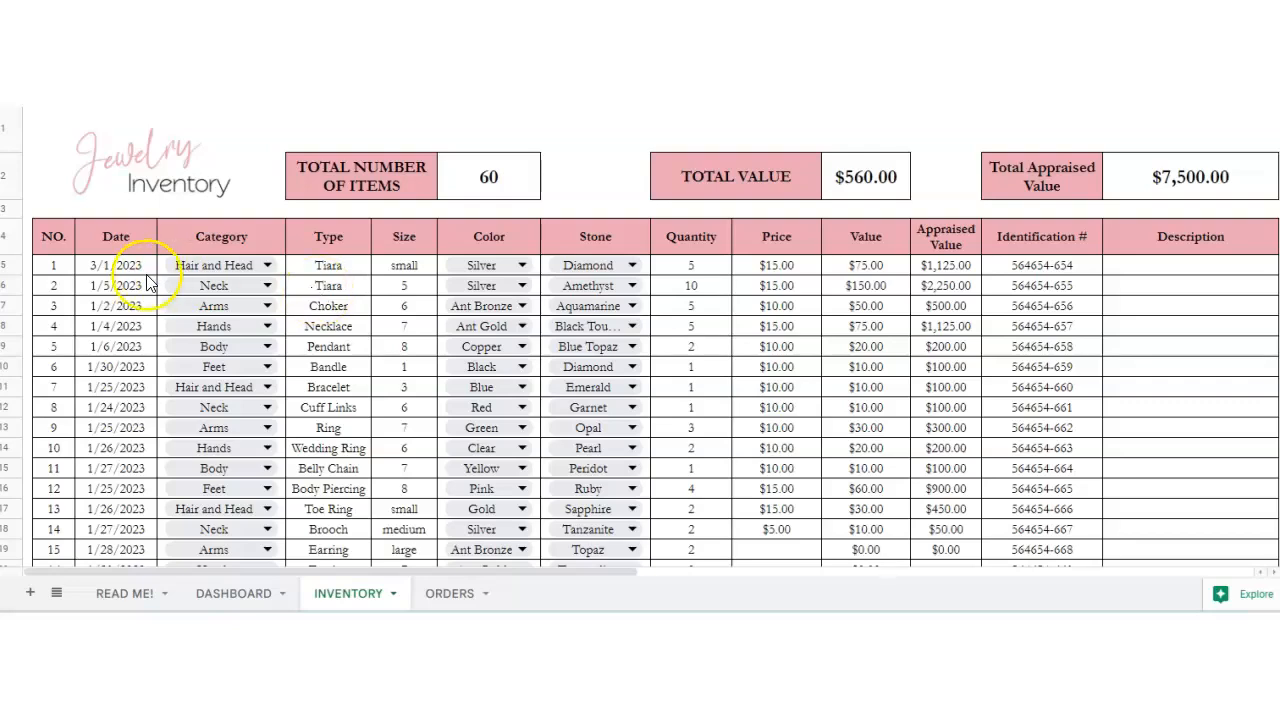
Step: Clear the item number in the first inventory row and enter 1 again
click(52, 270)
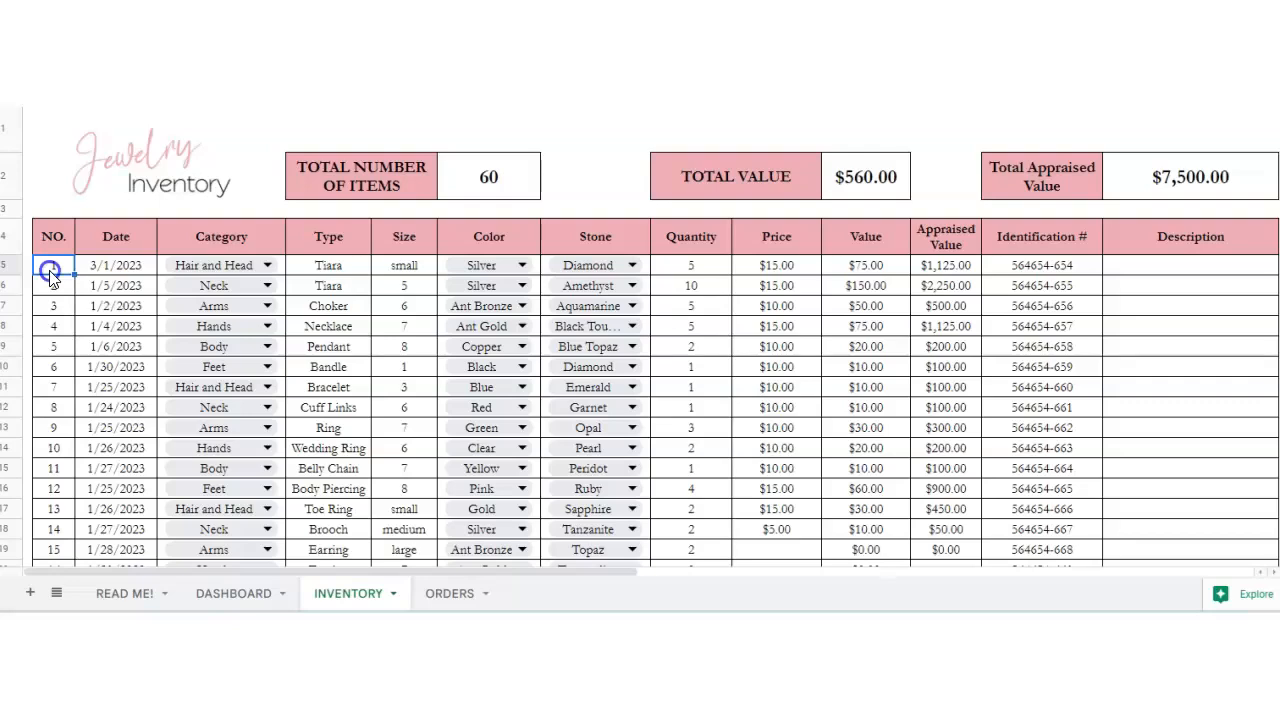
double_click(51, 265)
click(60, 266)
click(60, 312)
click(64, 266)
key(Delete)
key(Return)
text(1)
key(Return)
Step: Set the first item's date to 1/5/2023 and check its available category options
double_click(94, 265)
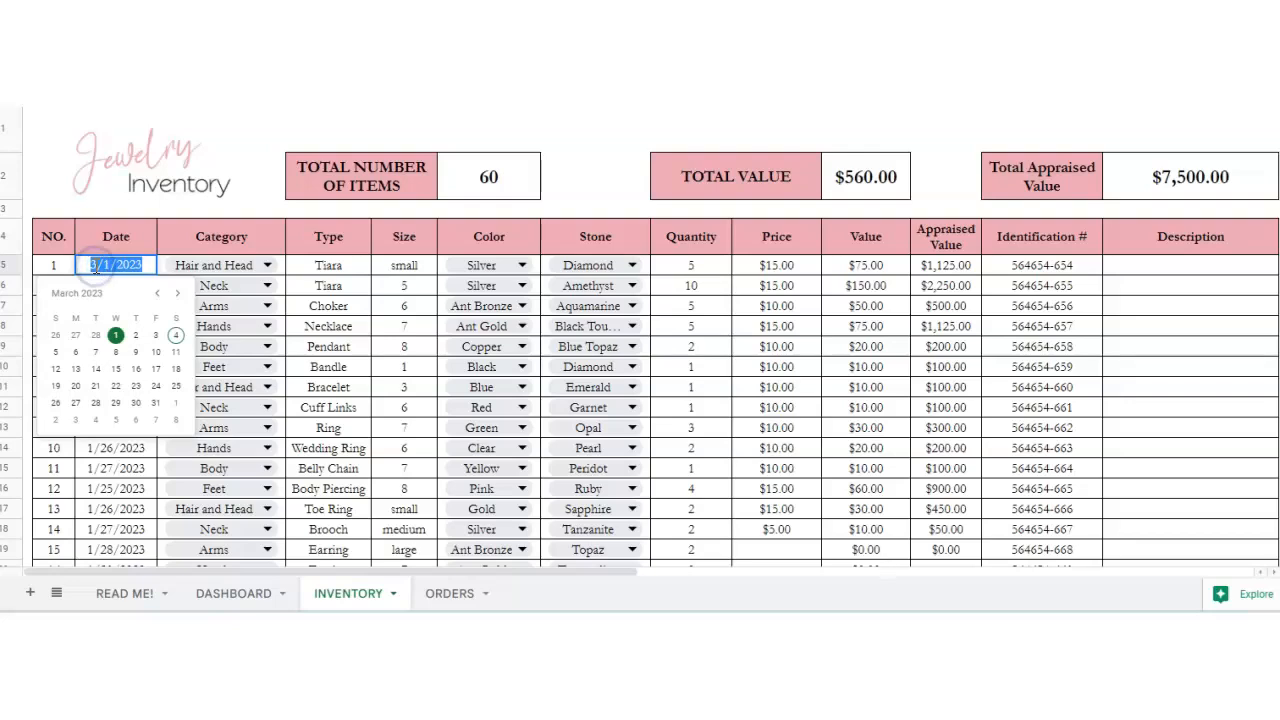
click(115, 368)
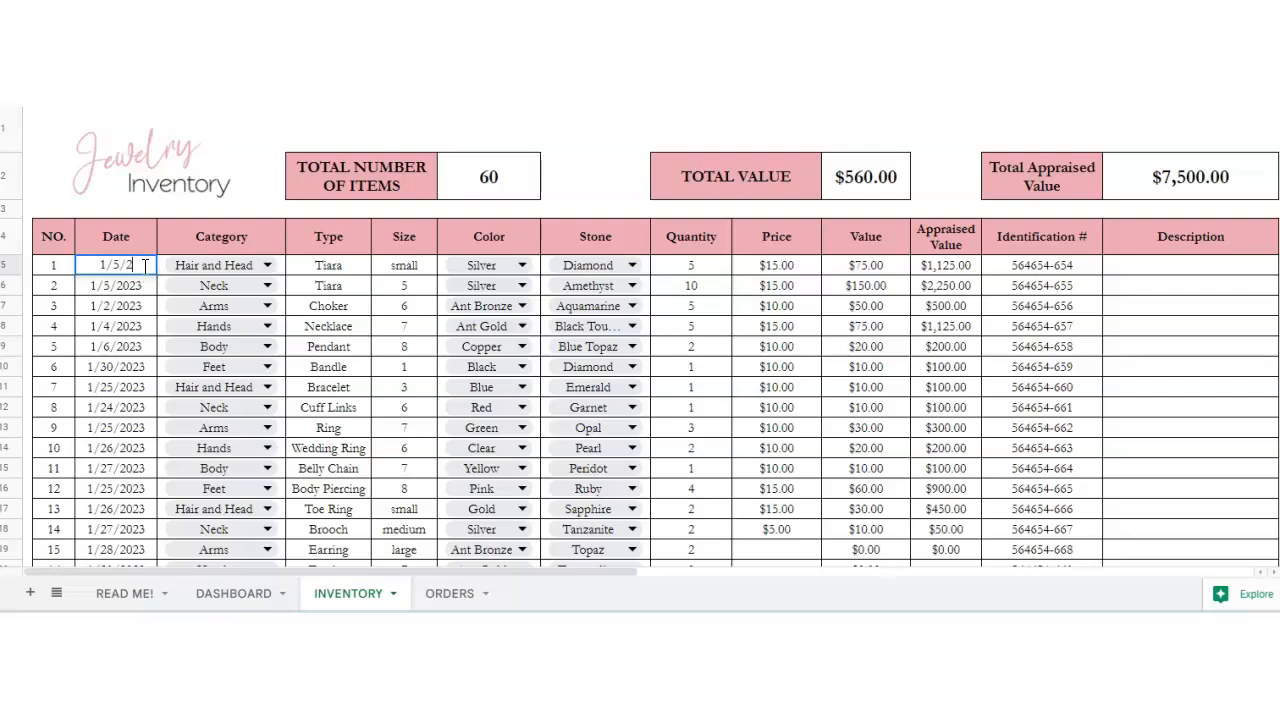
key(Return)
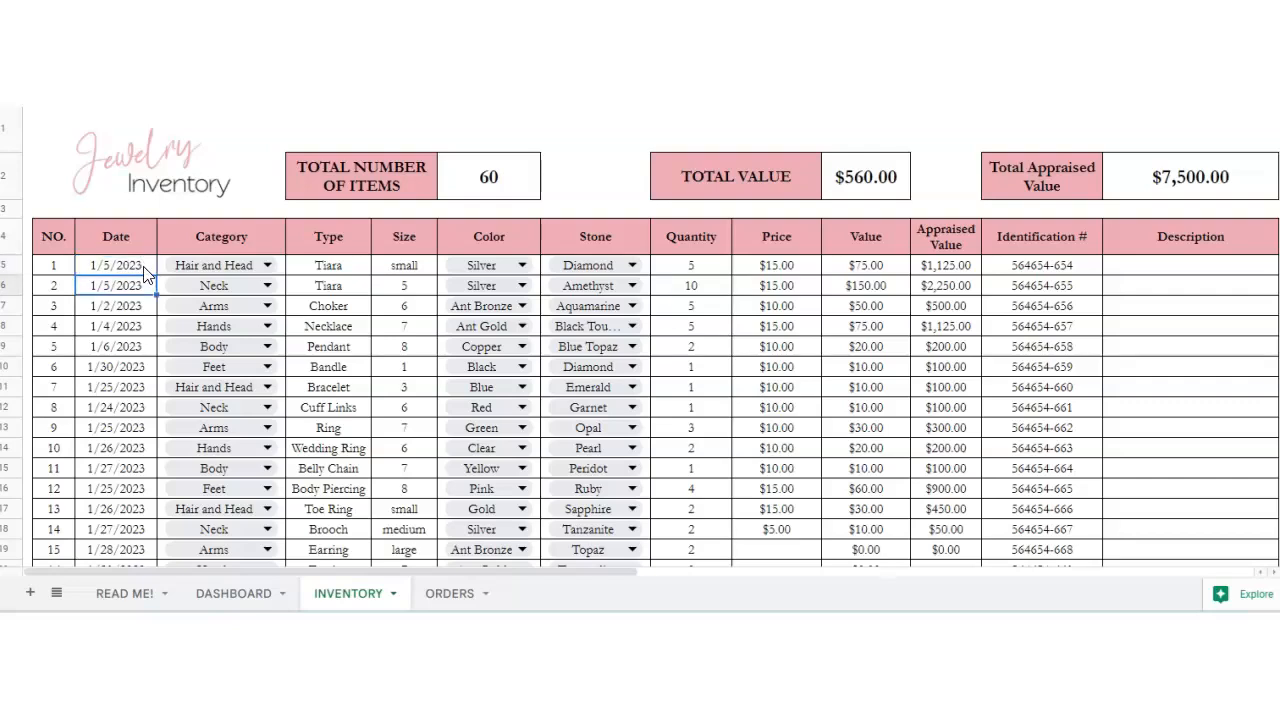
click(268, 265)
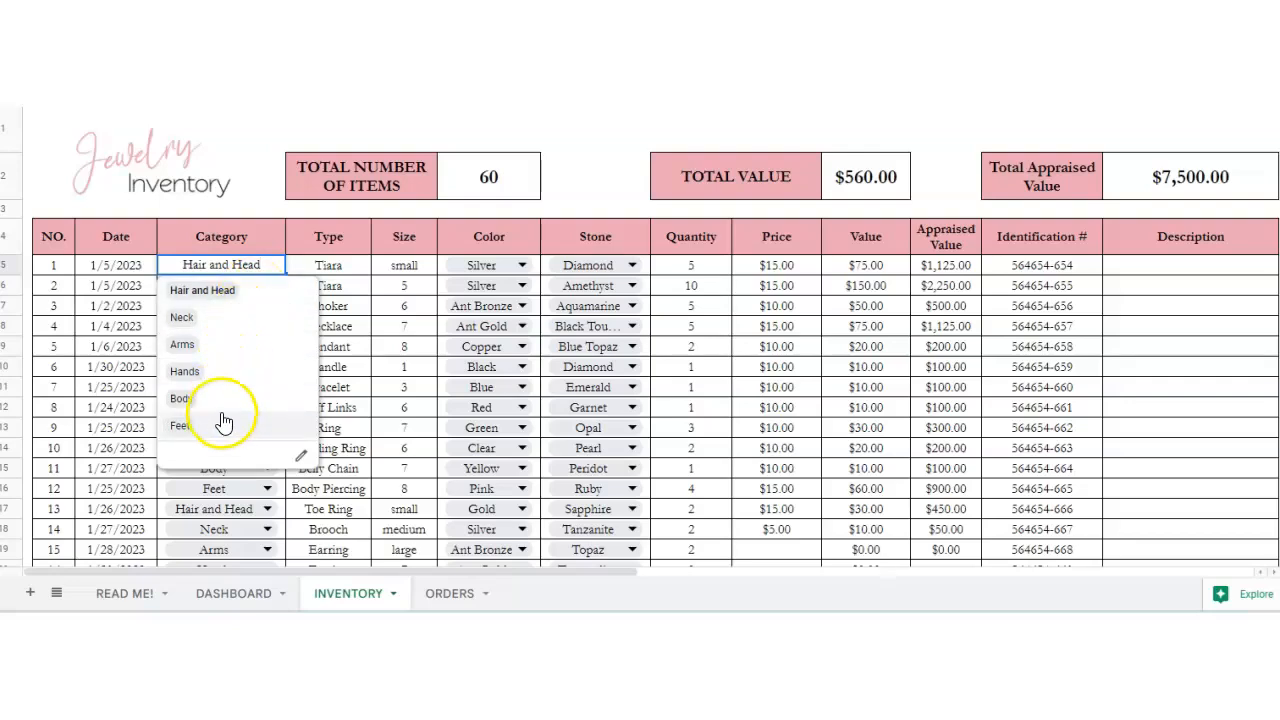
click(300, 268)
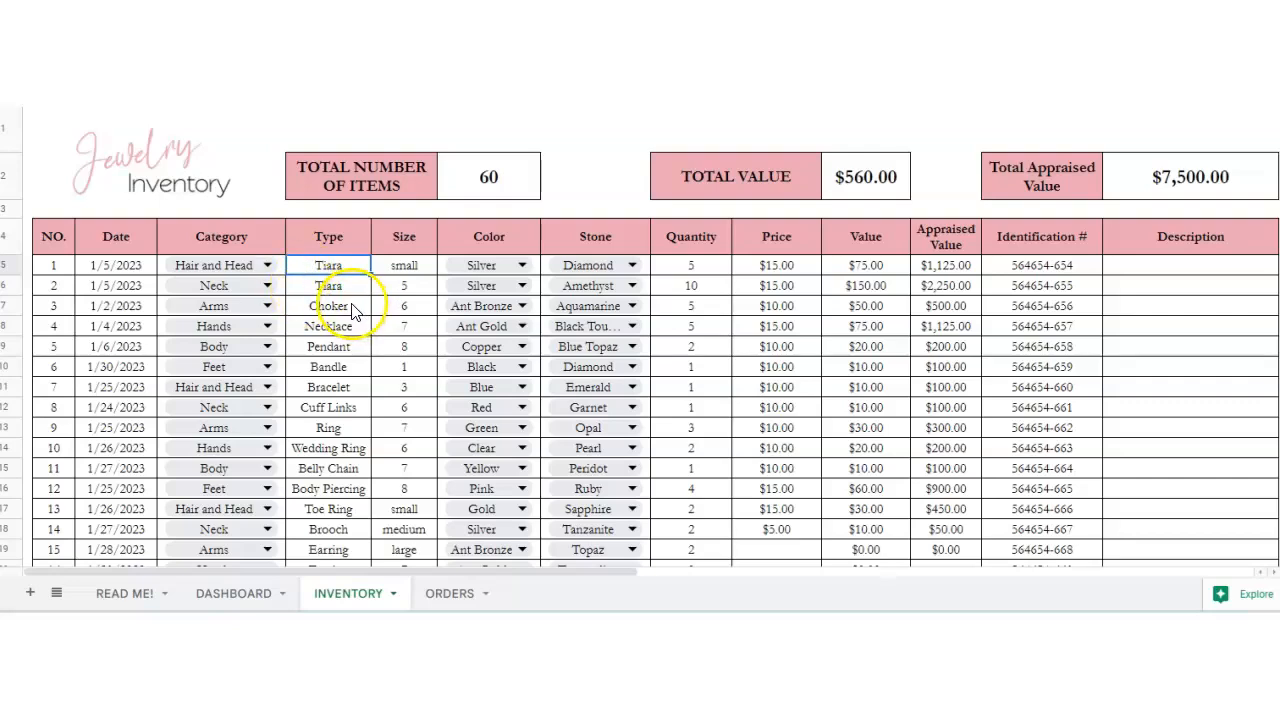
Step: Correct the type of item 6 to Bangles
click(331, 366)
double_click(300, 366)
text(Bandl)
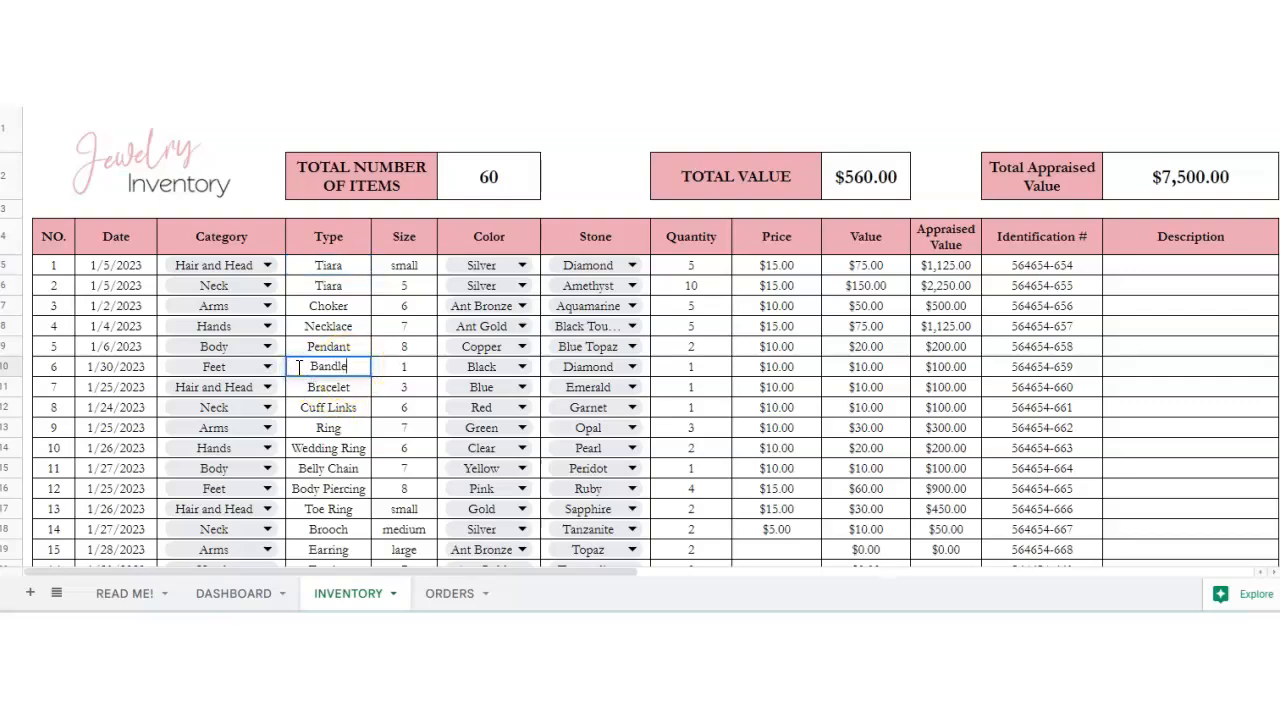
text(es)
key(Return)
Step: Look through the entries in the Type and Size columns of the inventory
click(341, 427)
scroll(329, 534, down, 1)
scroll(329, 523, up, 1)
click(404, 266)
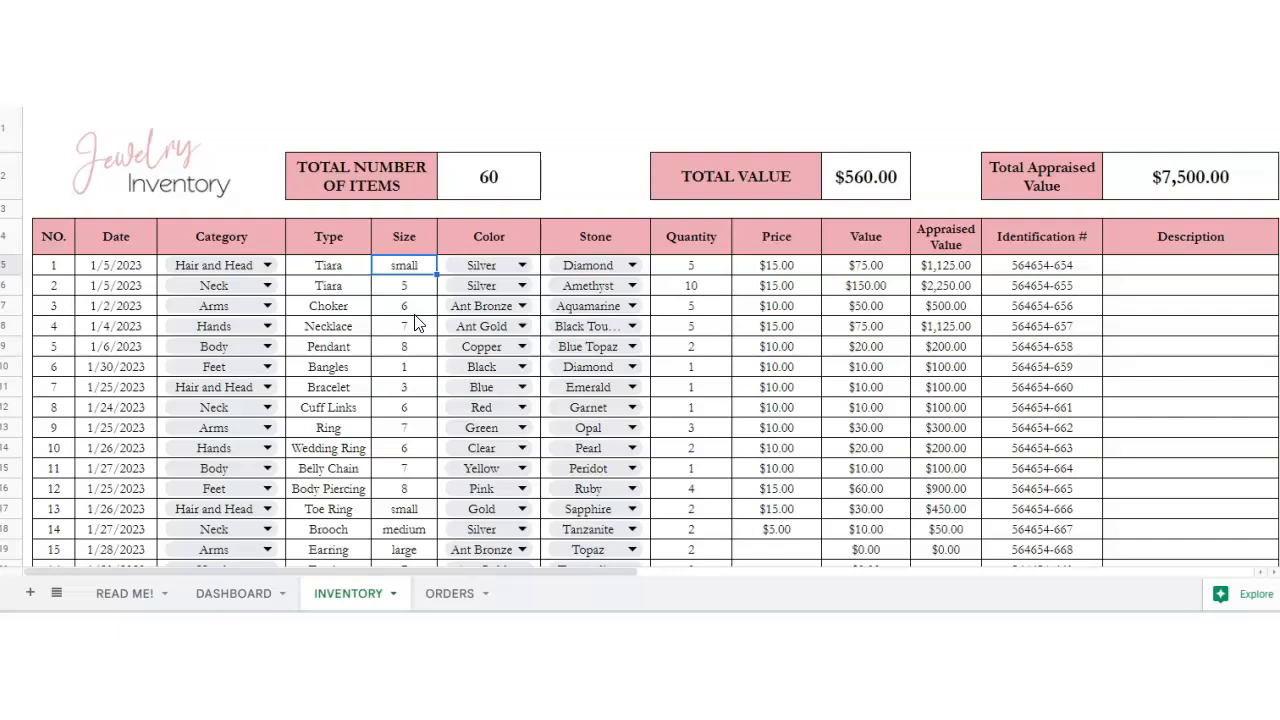
scroll(418, 323, down, 2)
scroll(409, 414, up, 2)
click(401, 268)
Step: Add Purple to the Color dropdown options and apply the change to all matching dropdowns
click(516, 266)
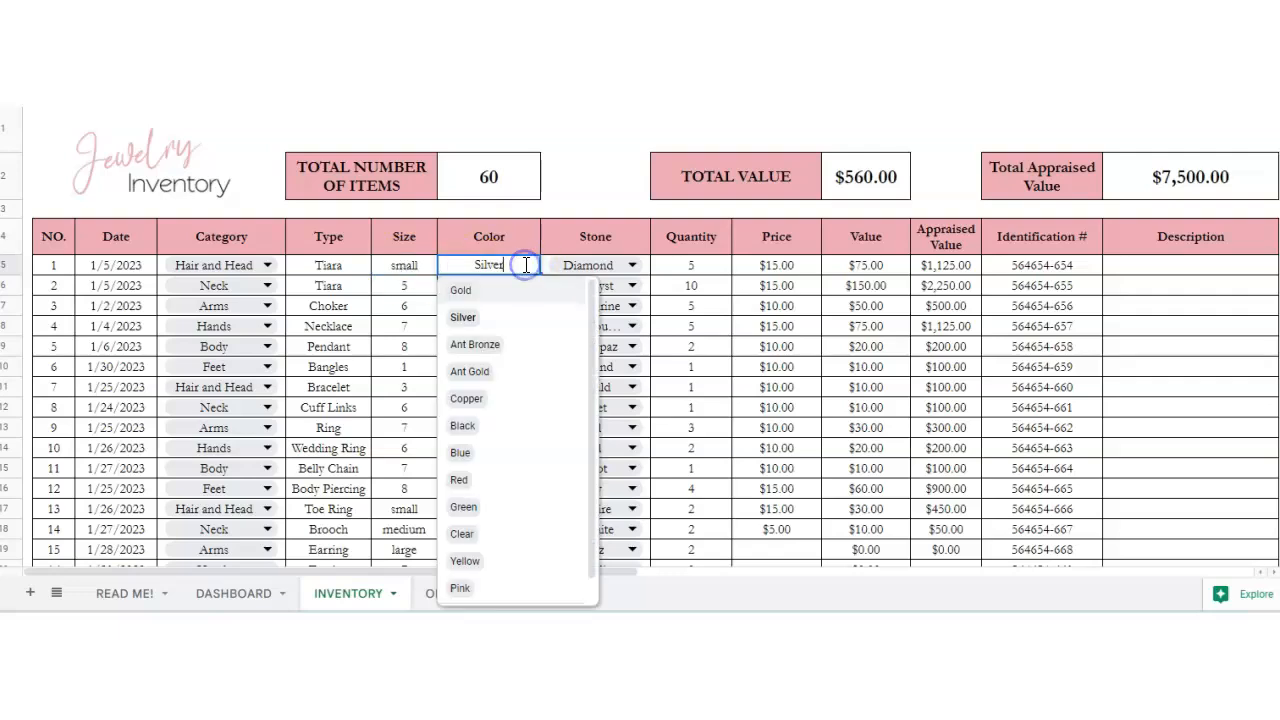
scroll(543, 377, down, 1)
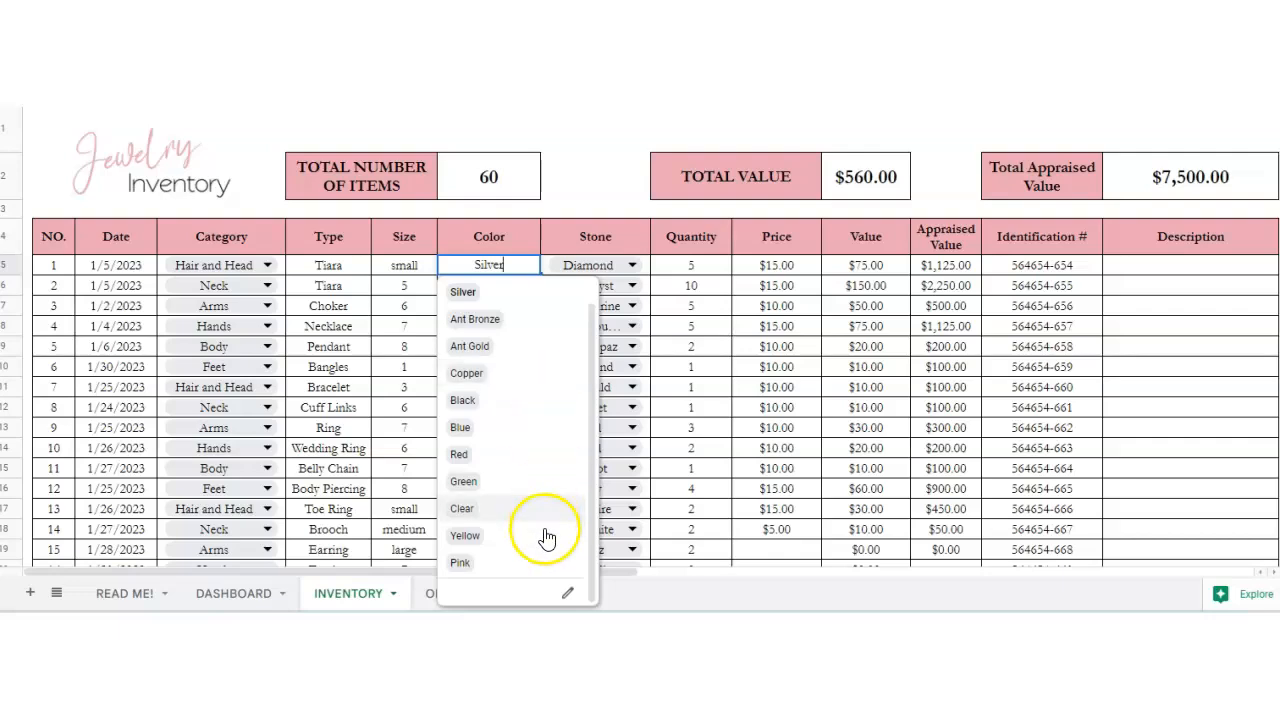
click(567, 593)
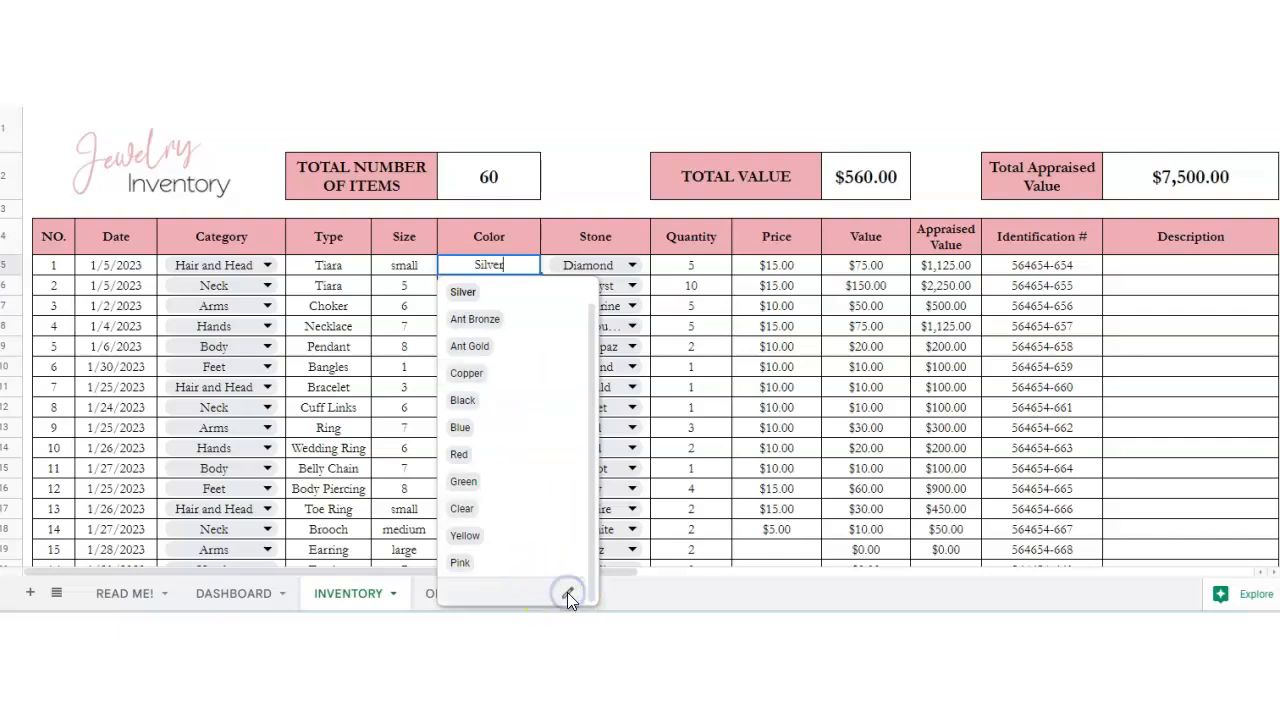
scroll(1160, 290, down, 3)
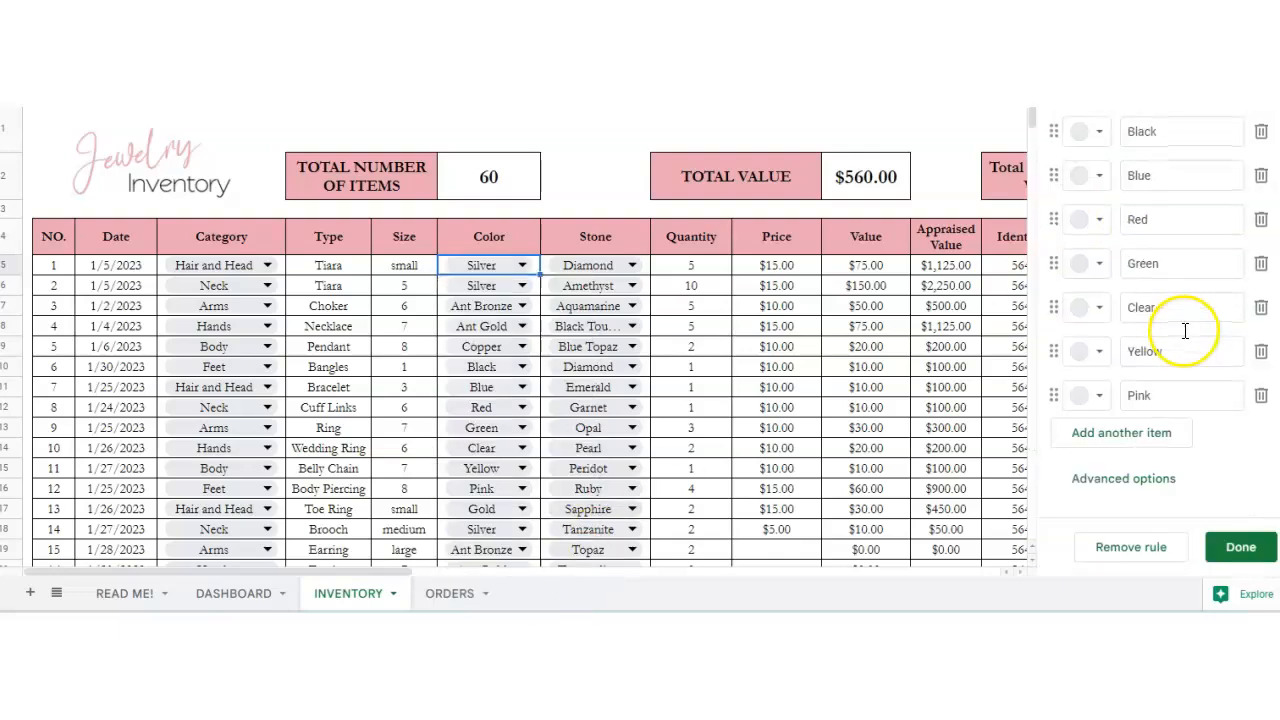
click(1110, 432)
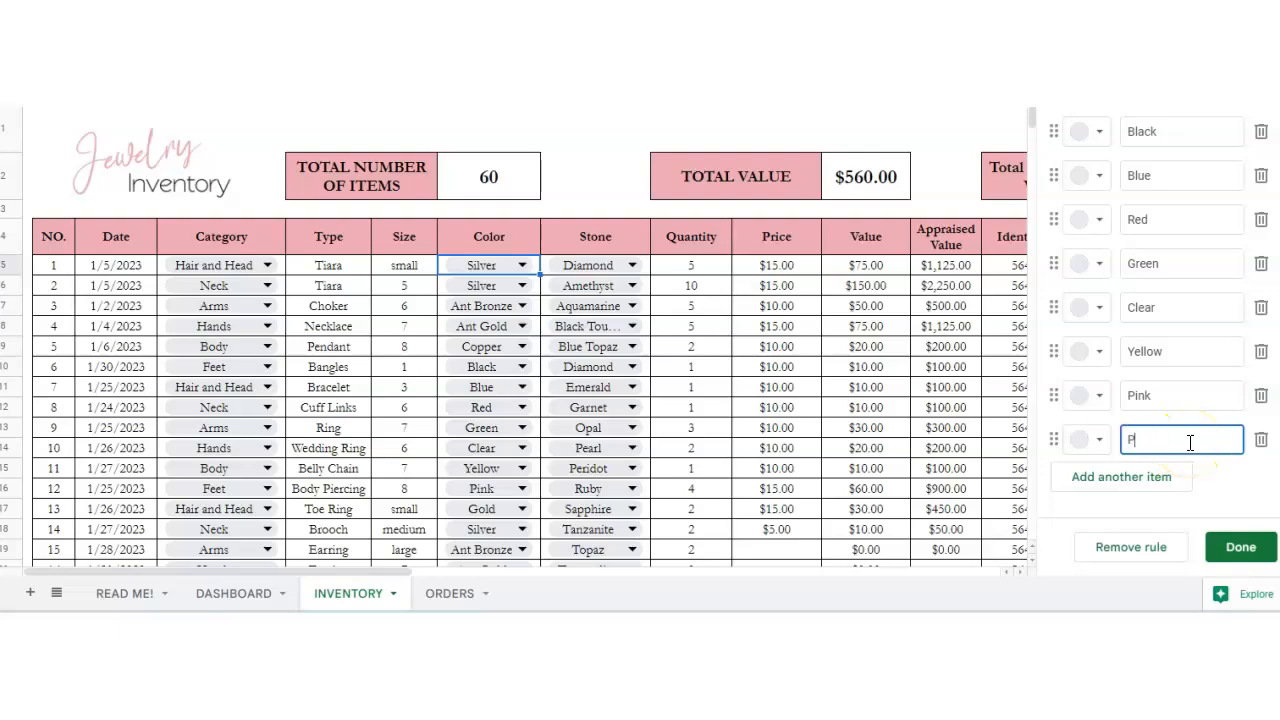
click(1238, 547)
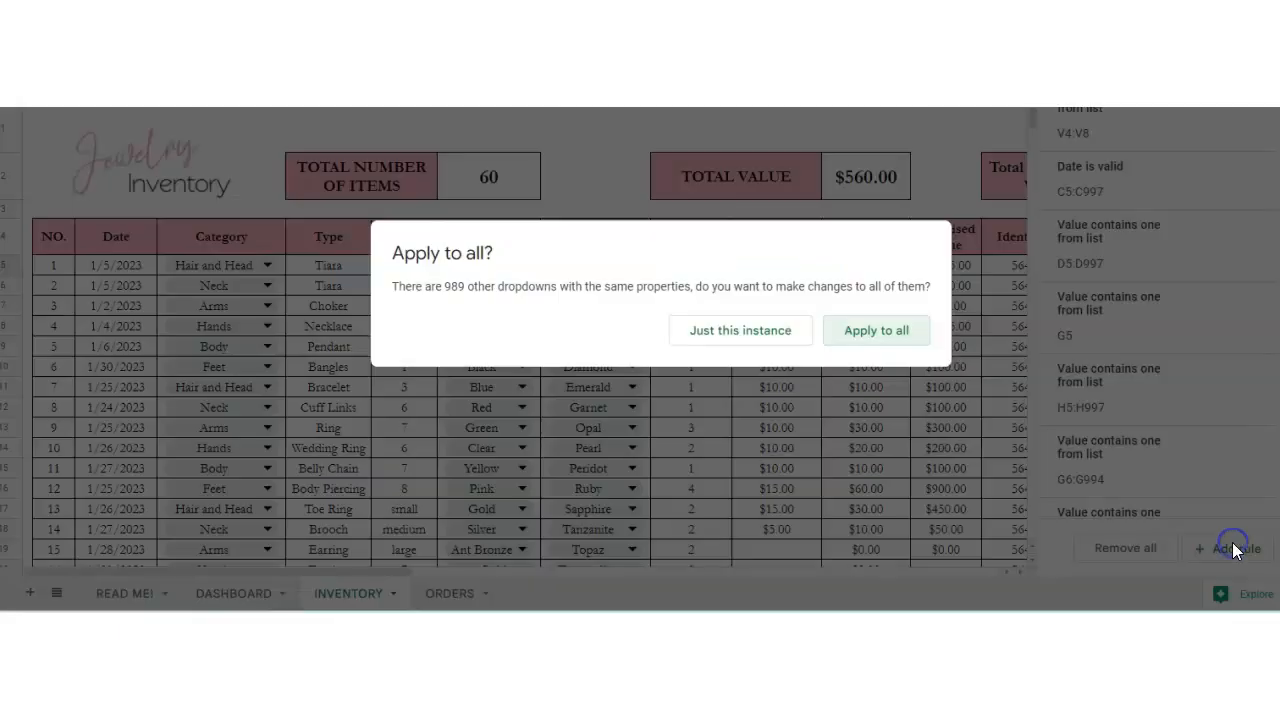
click(902, 335)
Step: Set the first item's color to Purple and undo that color change
click(524, 265)
scroll(509, 560, down, 2)
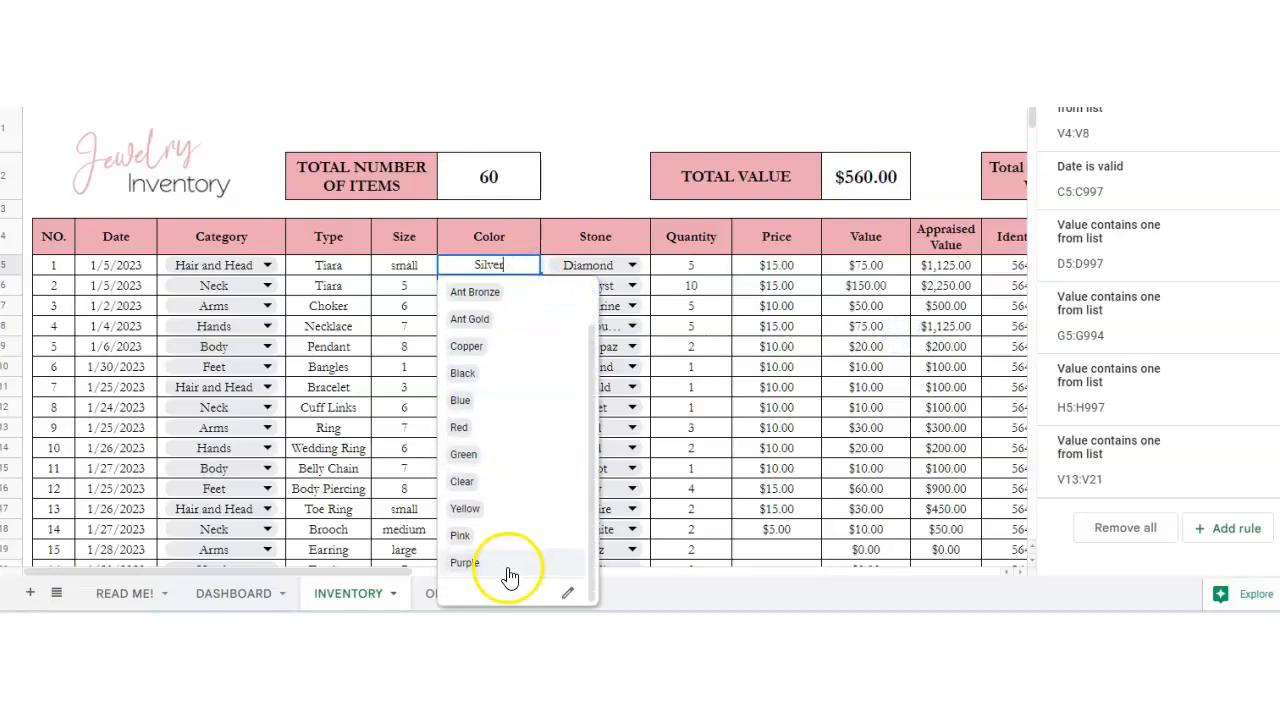
click(509, 570)
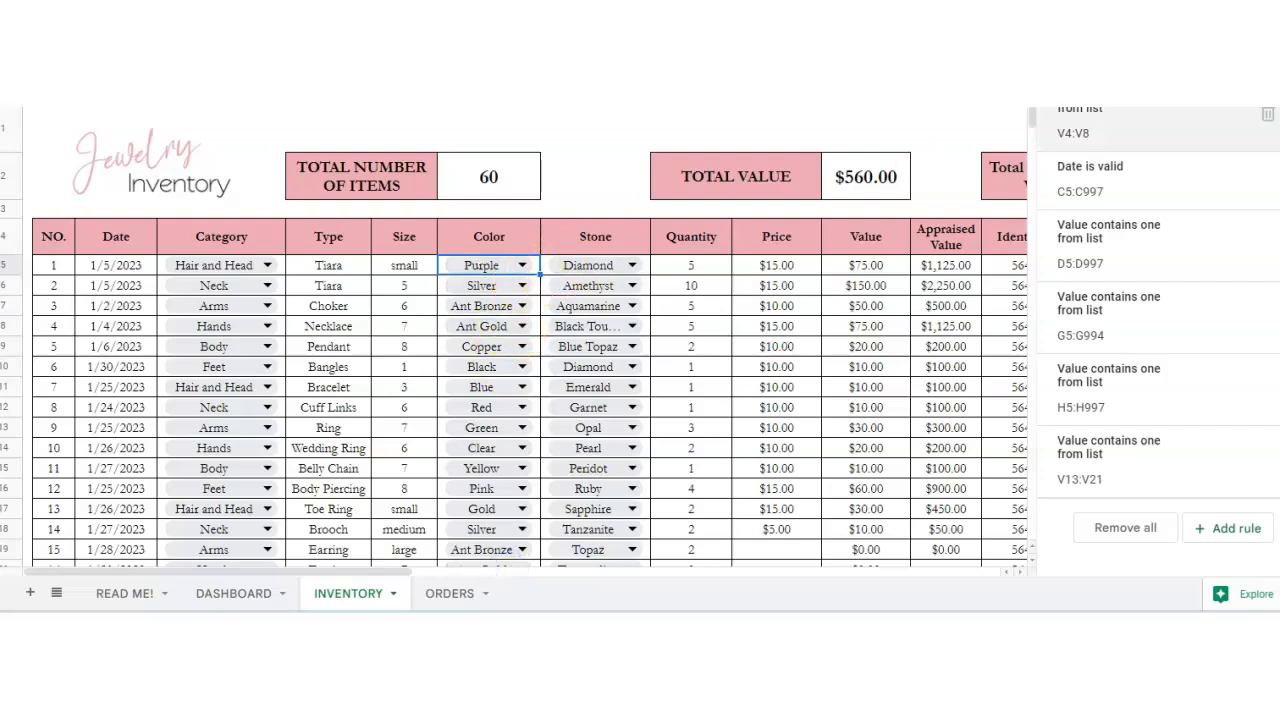
click(1260, 86)
key(ctrl+z)
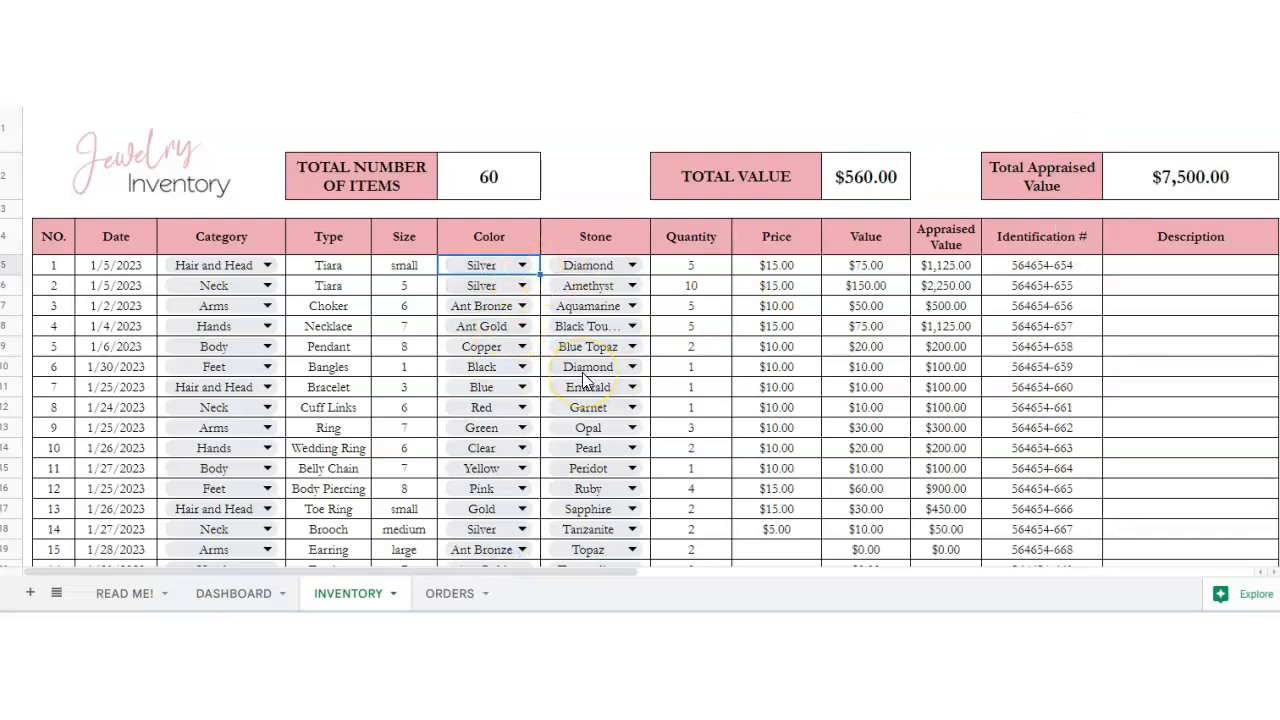
Step: Examine the list of stone options available for the first item
click(522, 269)
click(664, 265)
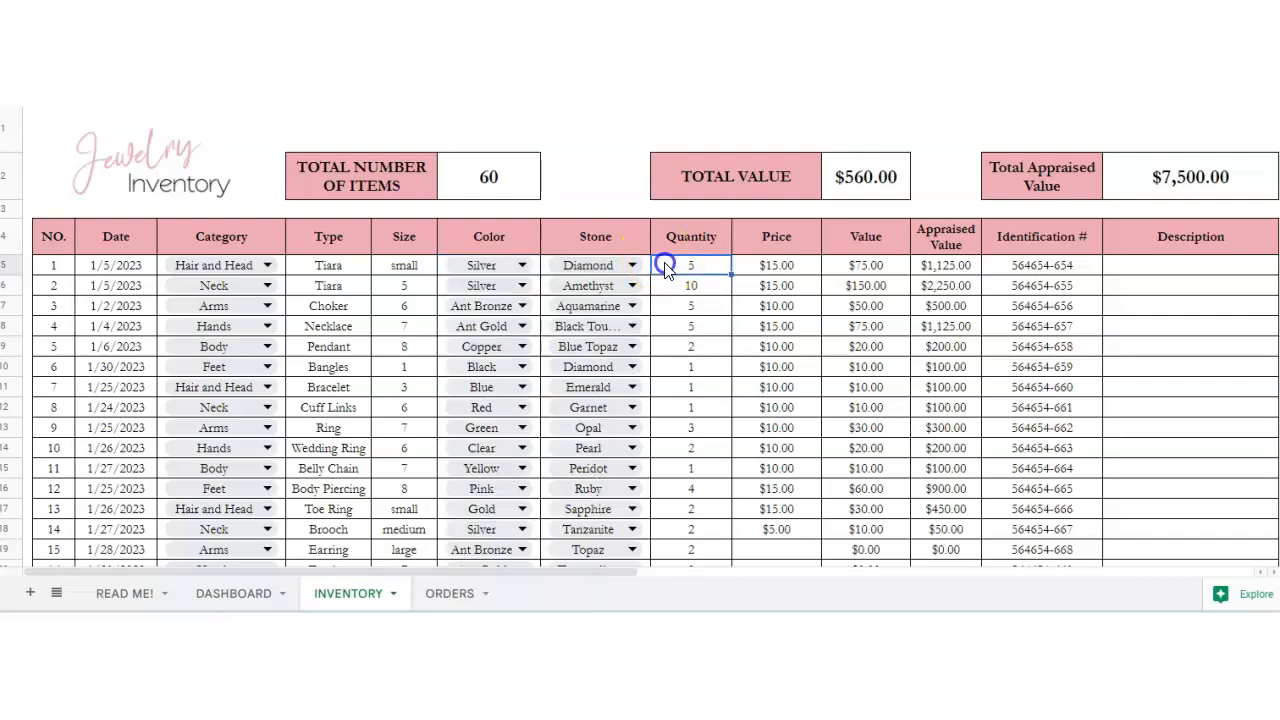
click(643, 264)
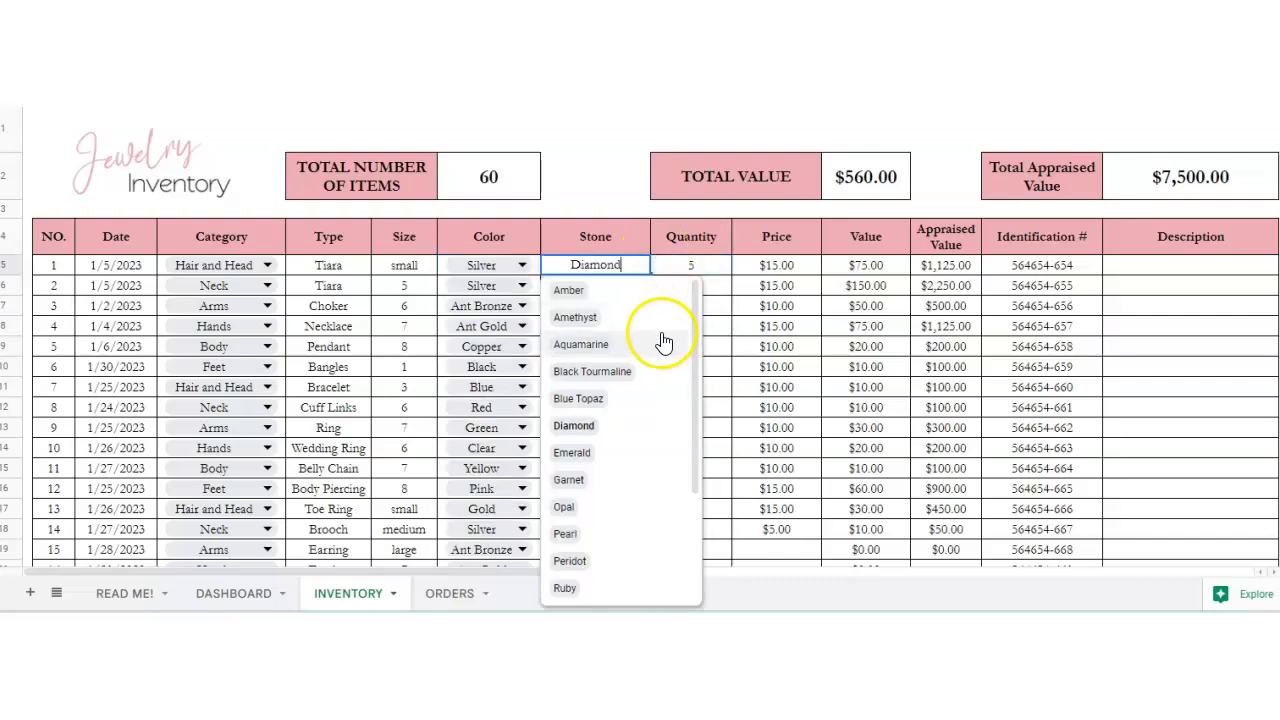
scroll(663, 343, down, 3)
scroll(657, 417, up, 3)
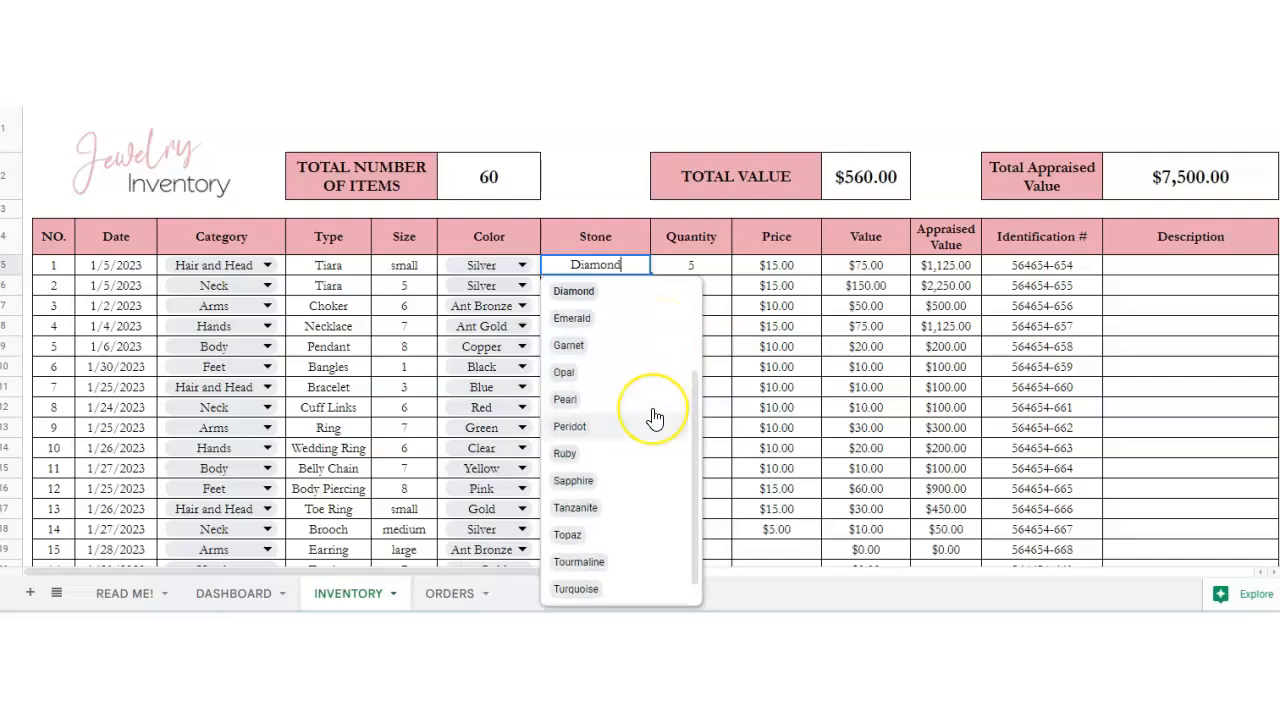
scroll(655, 418, down, 3)
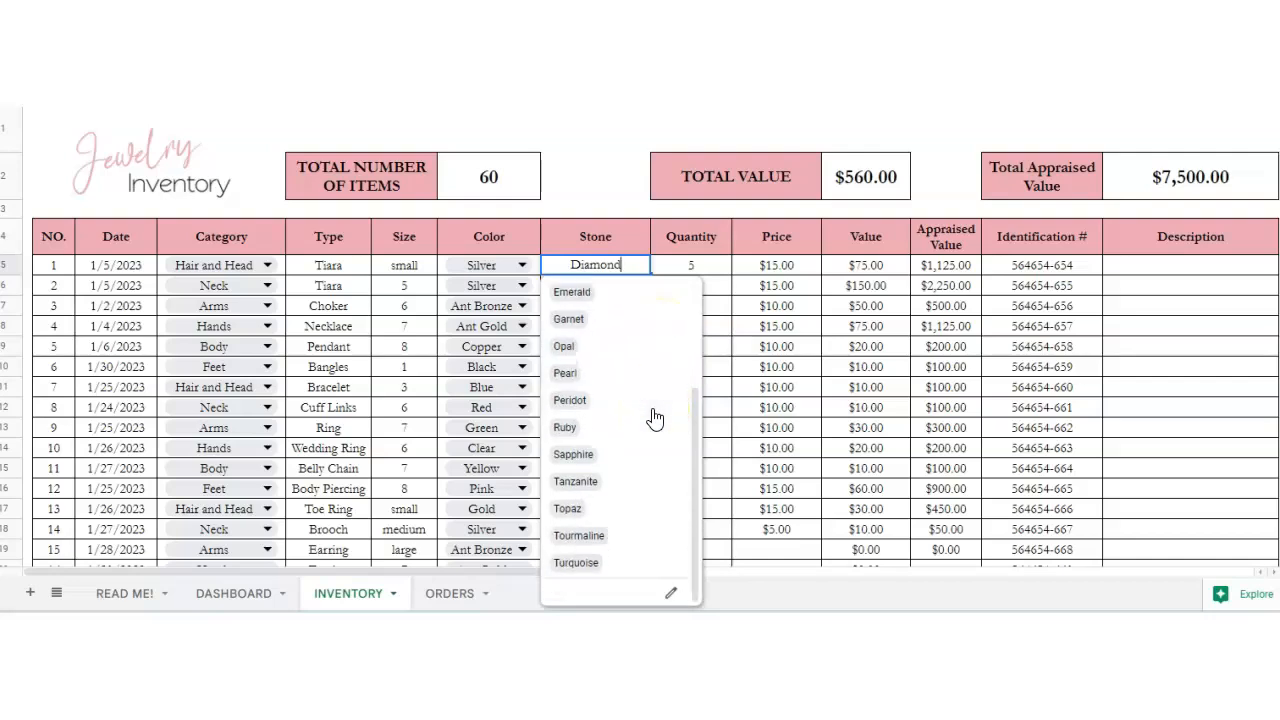
Step: Add a blank option to the Stone dropdown and remove it again, applying the rule to all matching dropdowns
click(676, 588)
scroll(1171, 386, down, 5)
click(1140, 446)
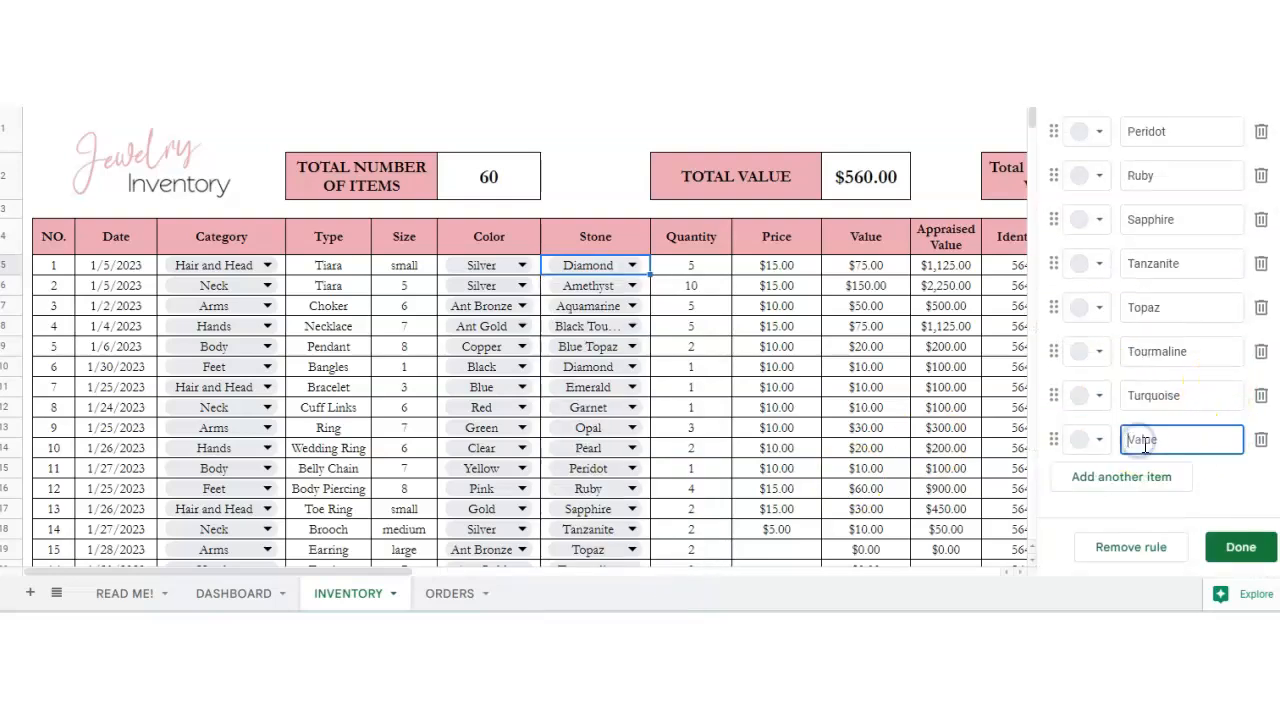
click(1261, 439)
click(1240, 549)
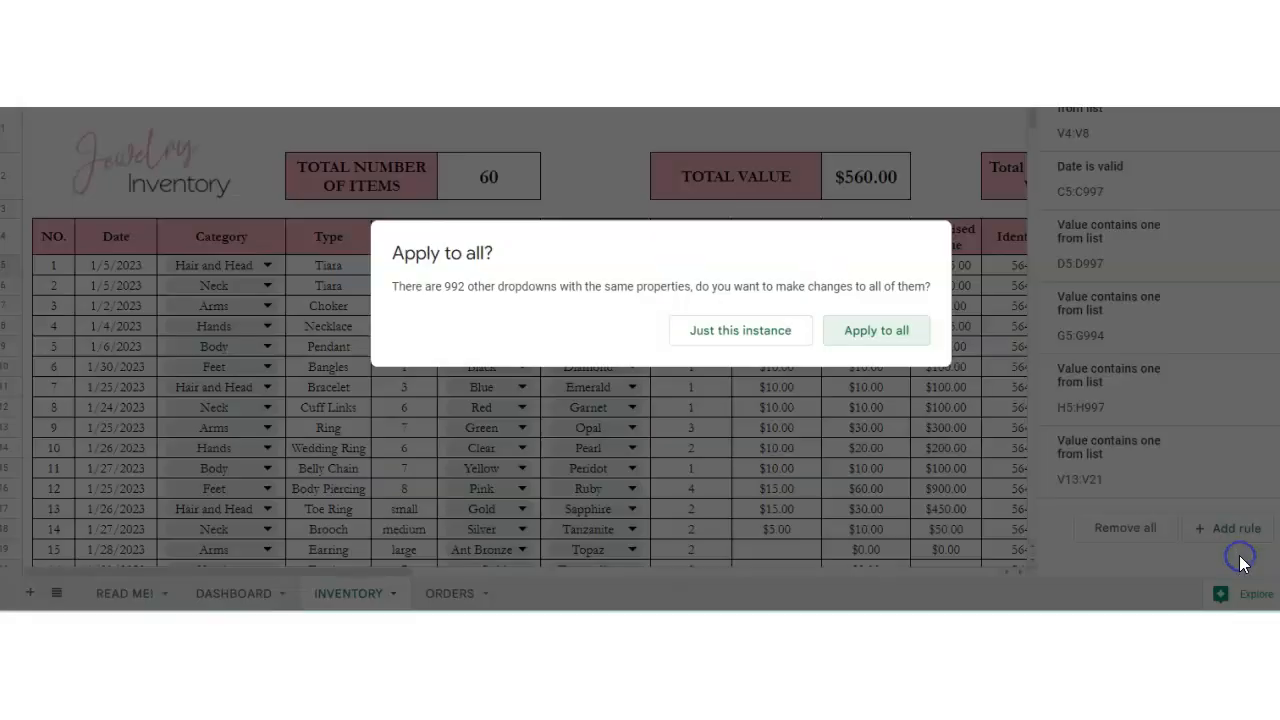
click(872, 330)
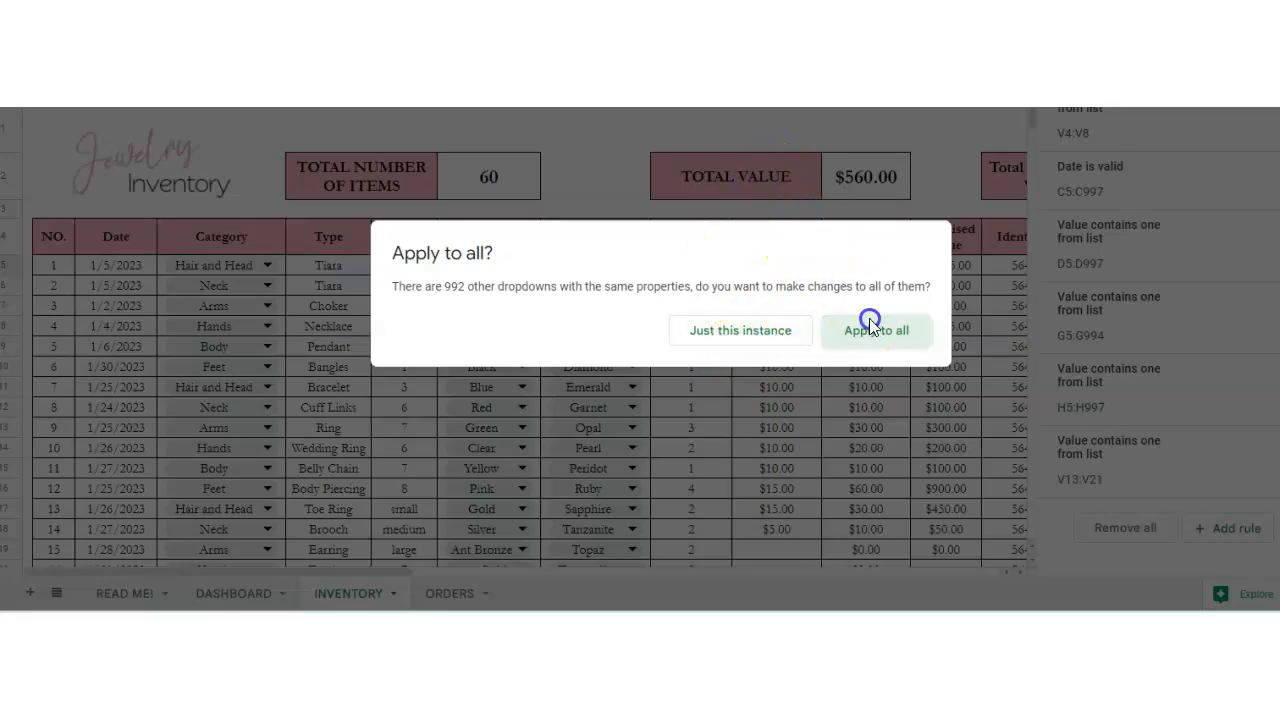
click(705, 330)
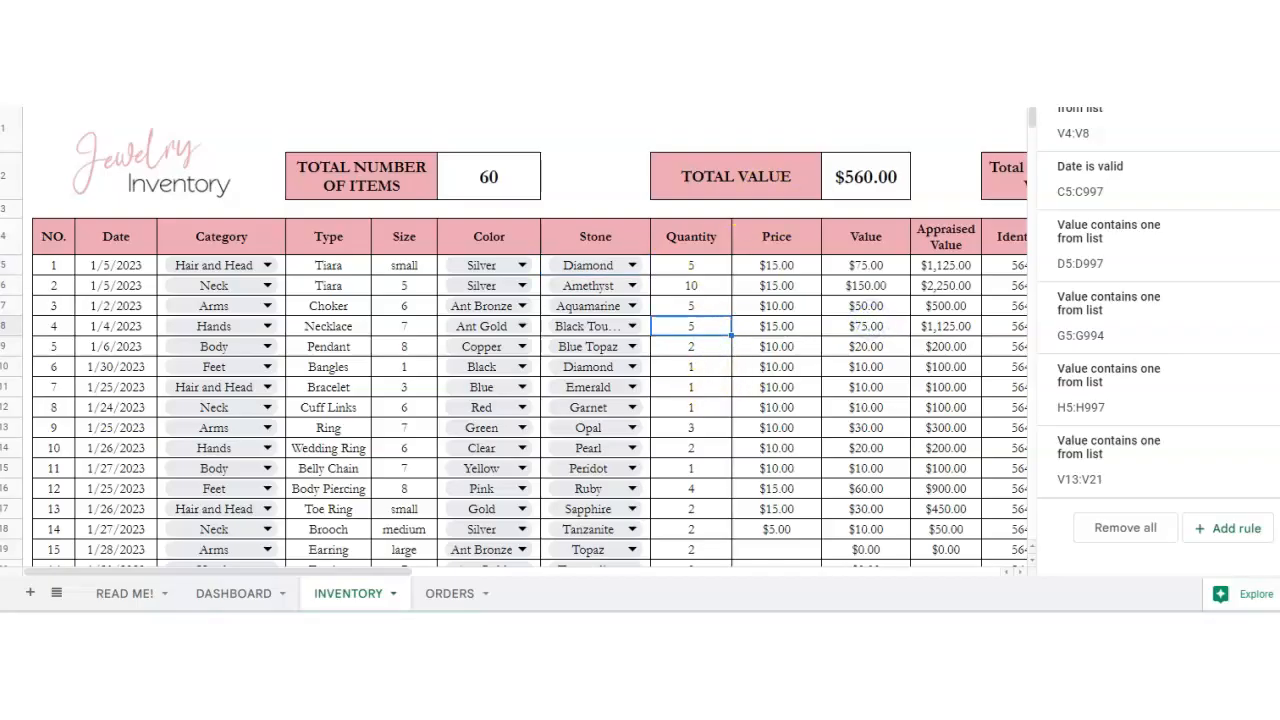
Step: Set the first item's quantity to 10 and its price to $10.00
click(692, 265)
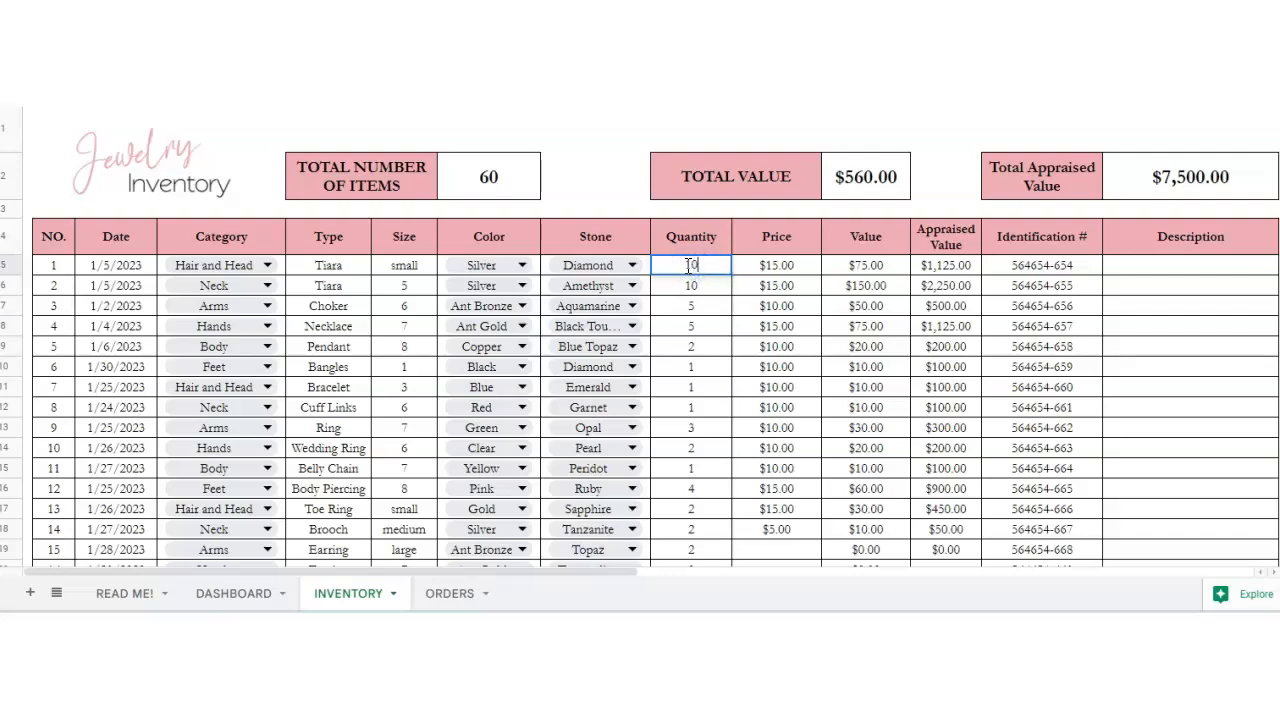
text(10)
key(Return)
click(777, 267)
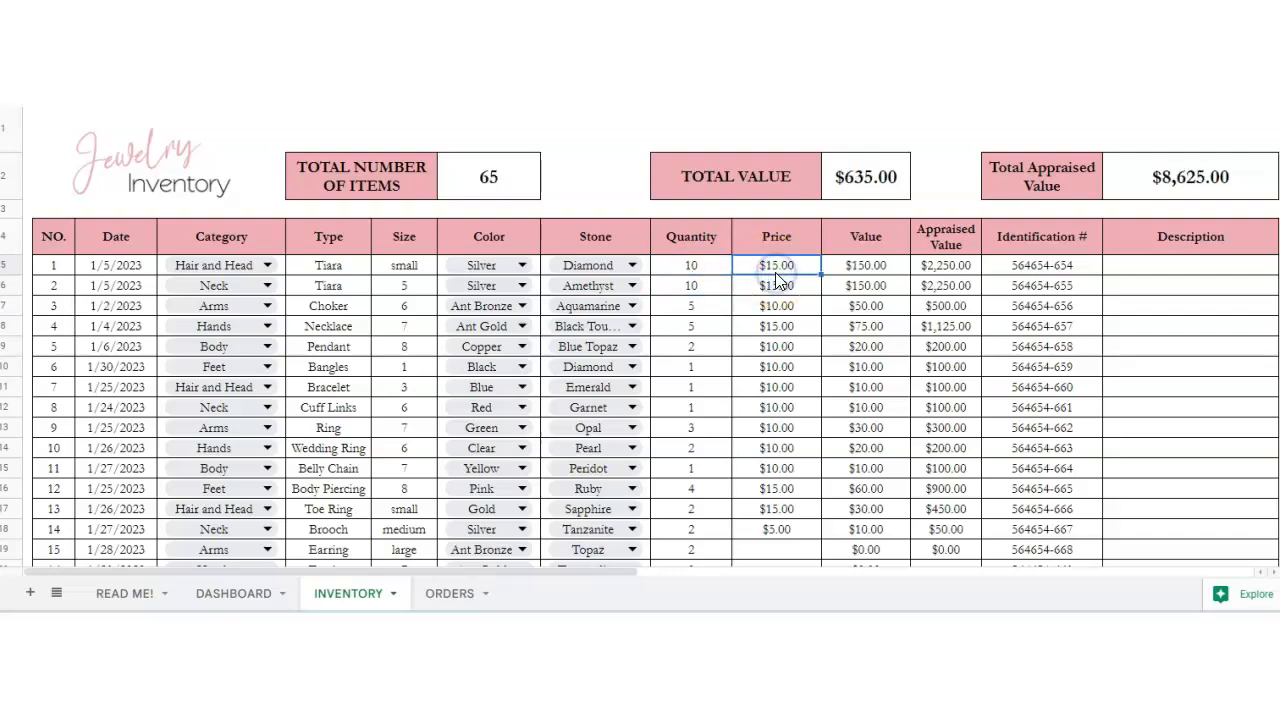
text(10)
key(Return)
click(886, 268)
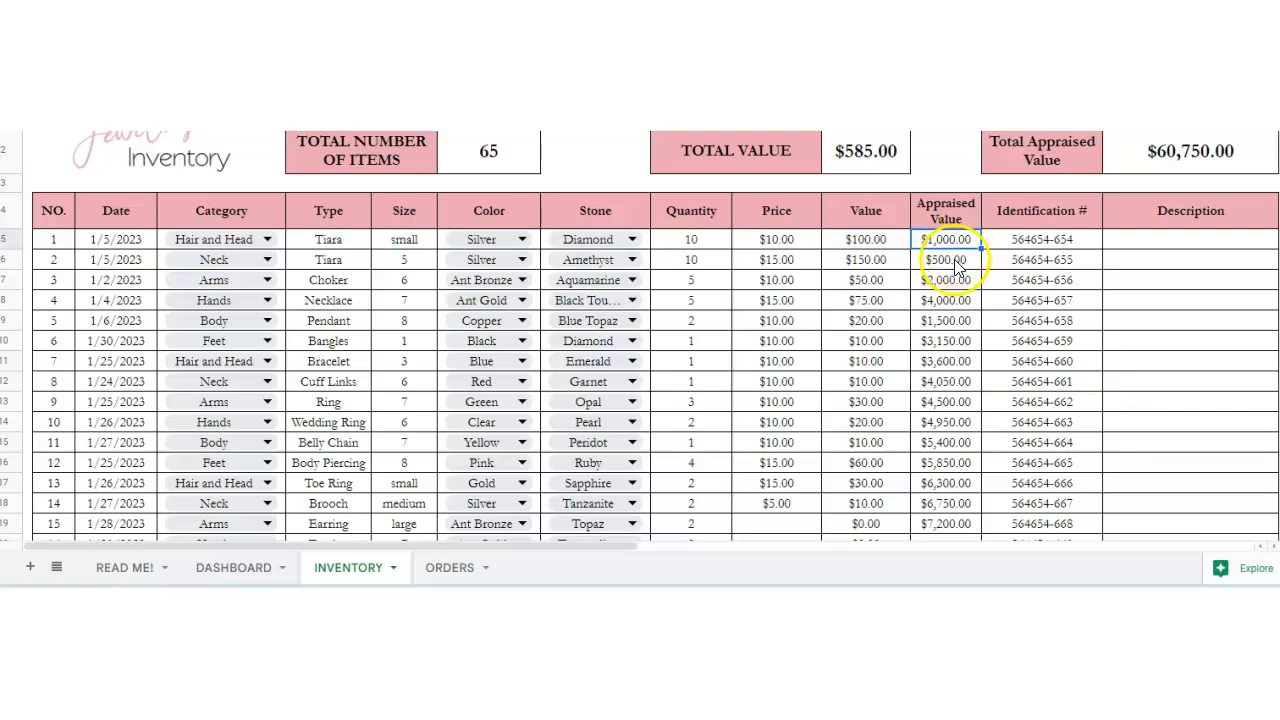
Step: Set the first item's appraised value to $1,500.00
click(946, 259)
click(944, 242)
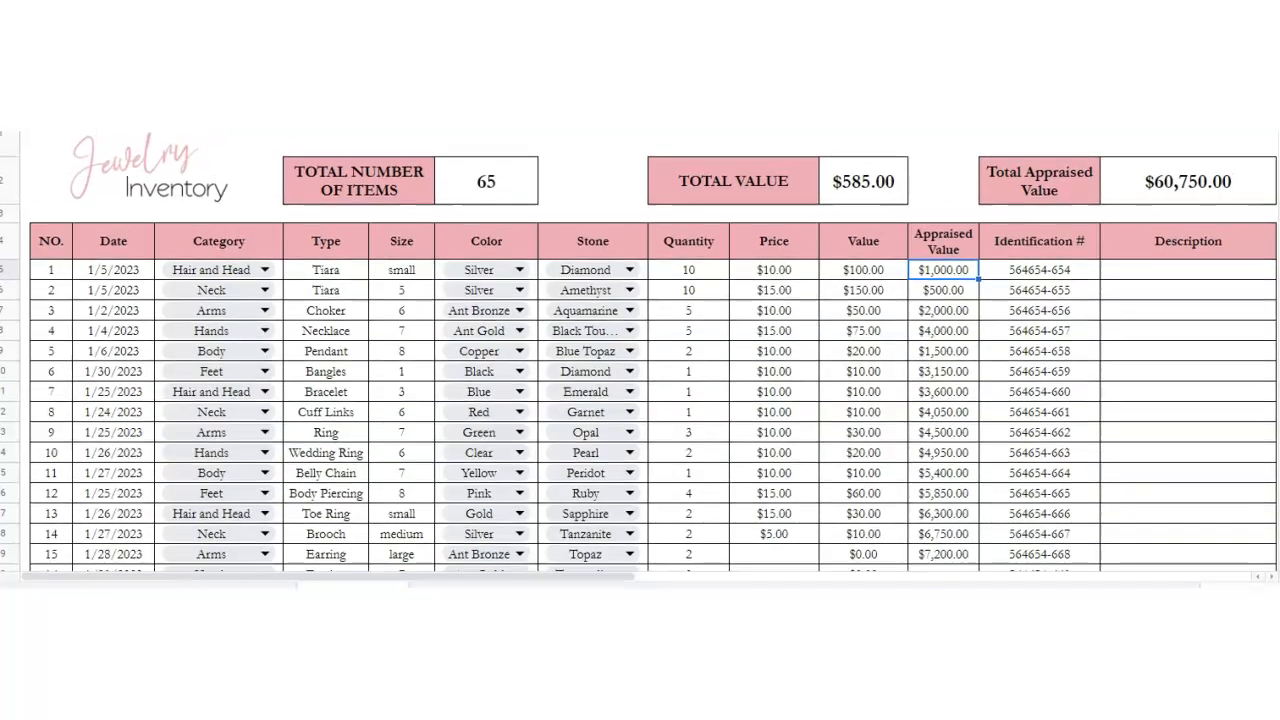
double_click(943, 273)
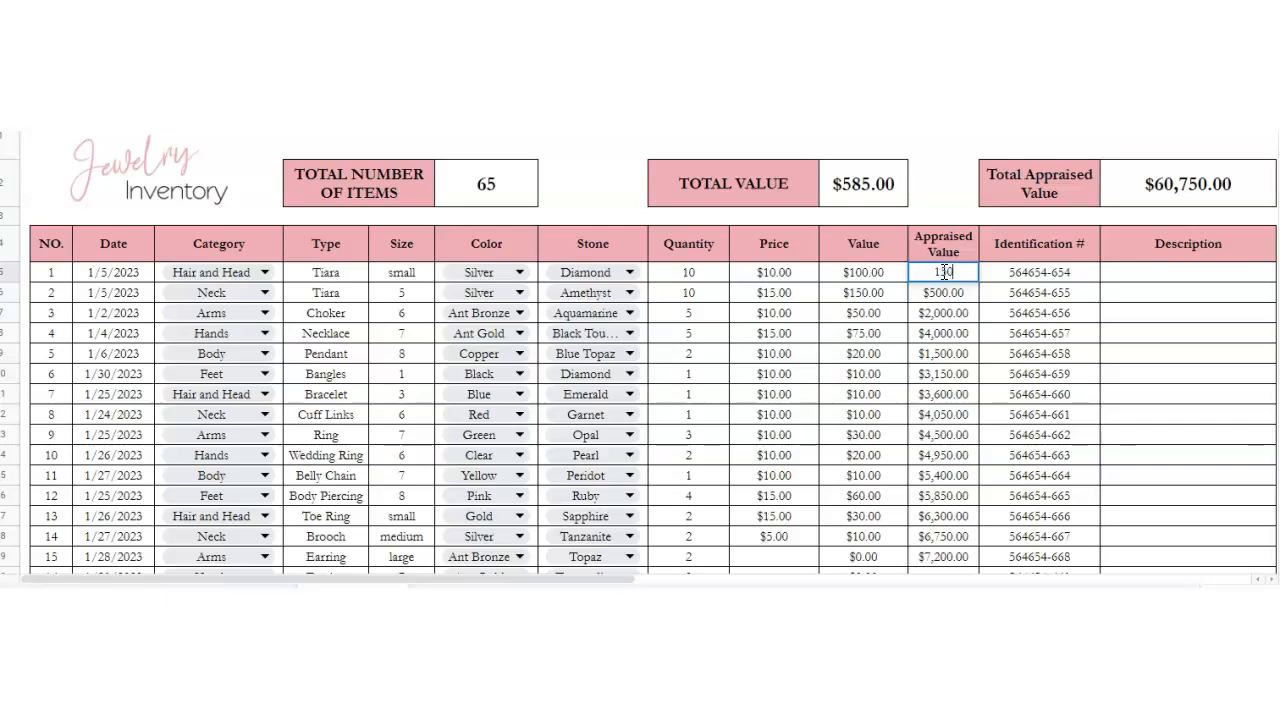
key(Return)
Step: Examine the total appraised value, the total value with its source Value column, and the first item's identification number
click(1200, 187)
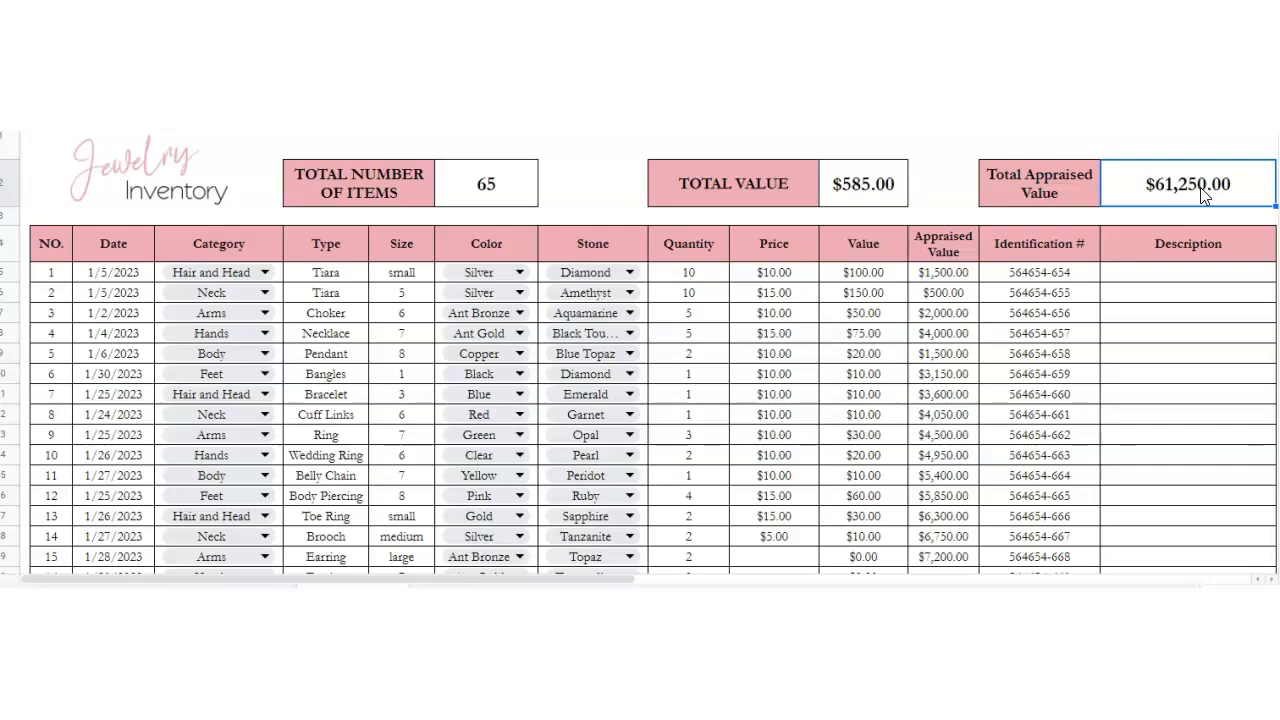
click(858, 188)
click(860, 276)
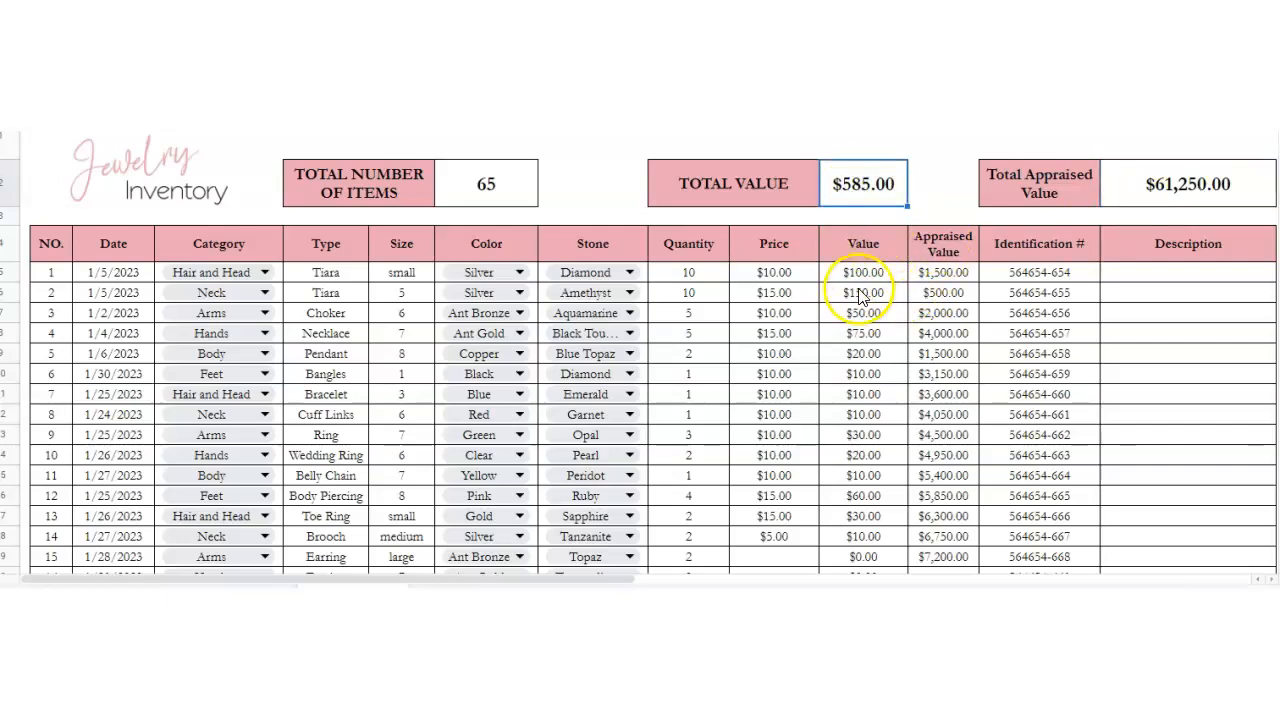
drag(868, 378, 866, 520)
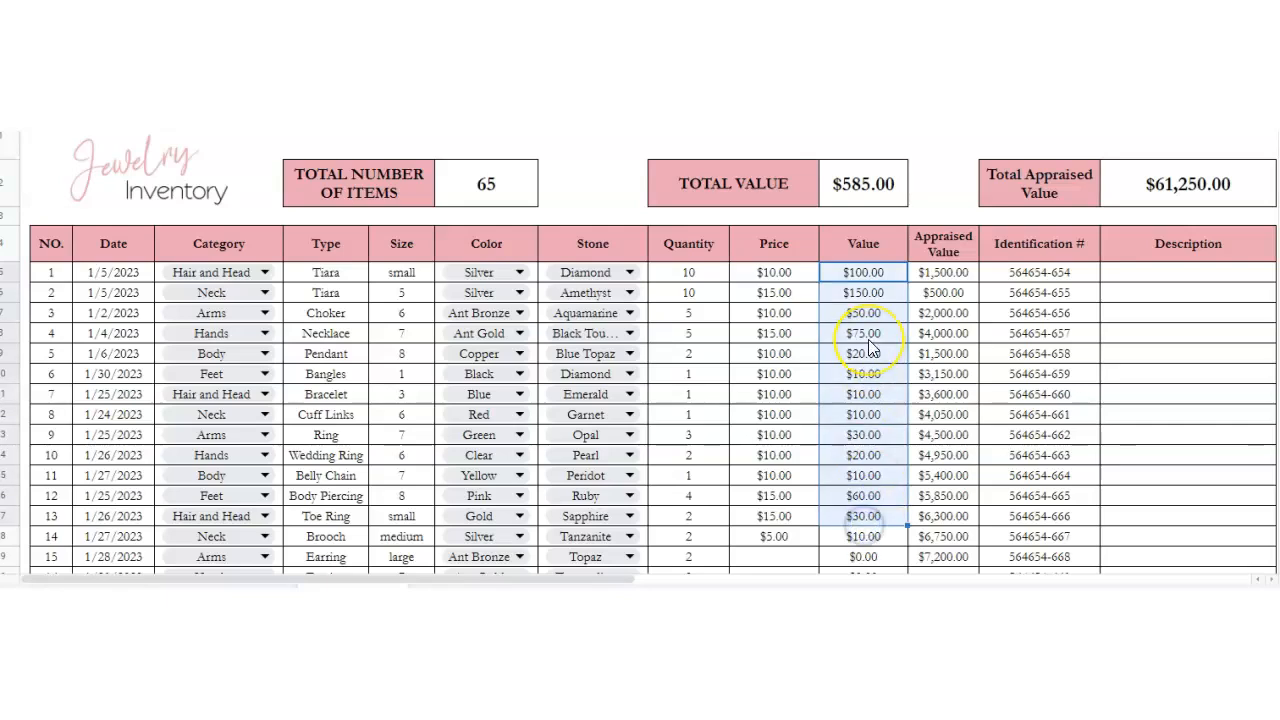
click(868, 339)
click(855, 185)
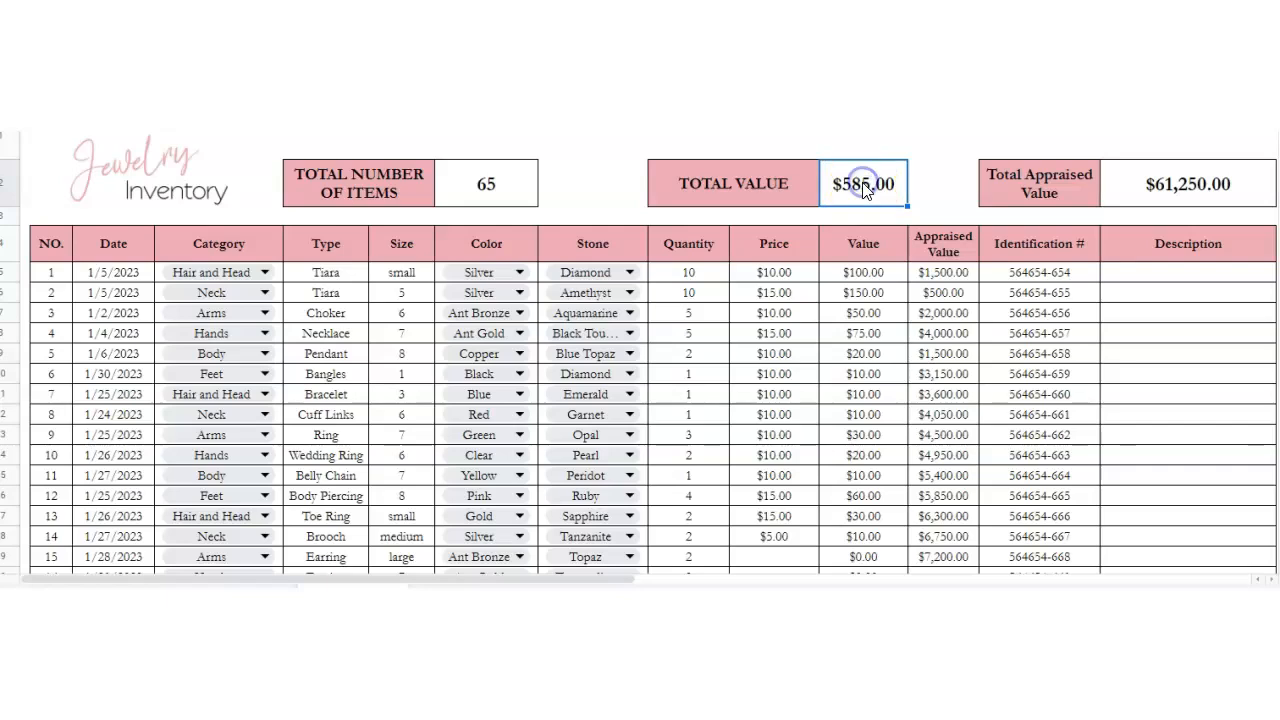
click(1053, 275)
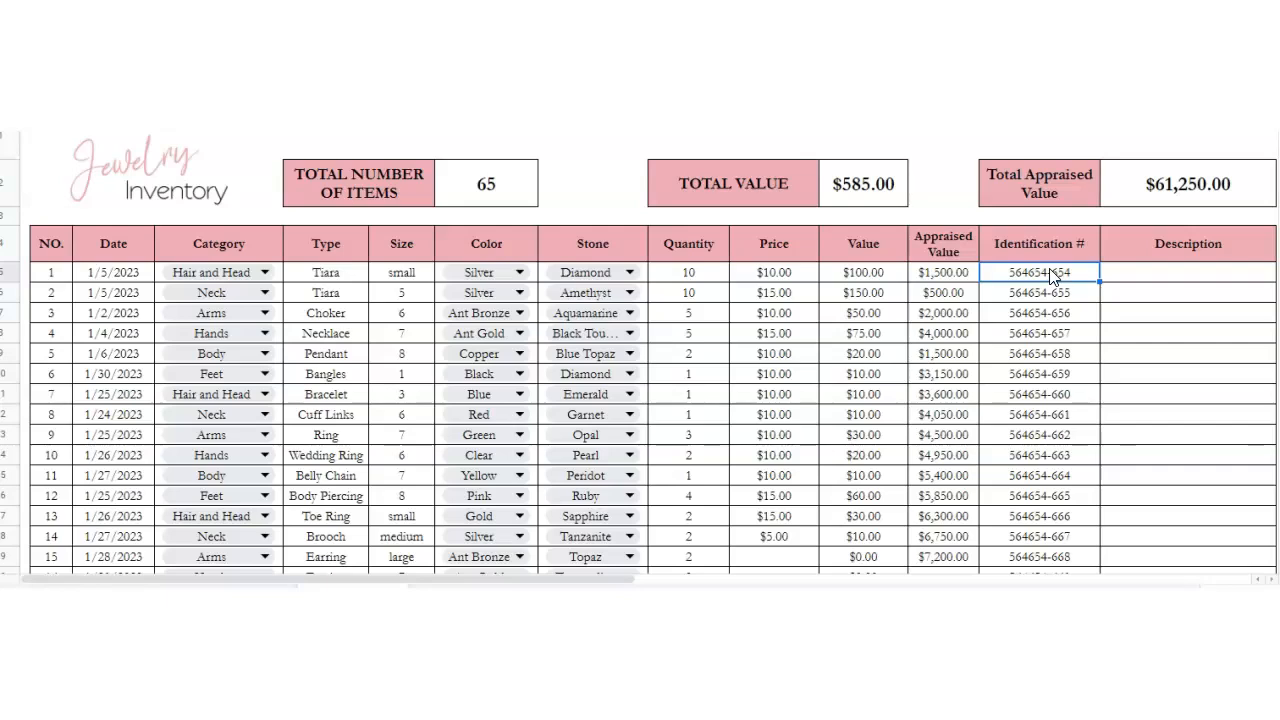
Step: Widen the Description column of the inventory table, then undo the resize
click(1051, 294)
click(1138, 276)
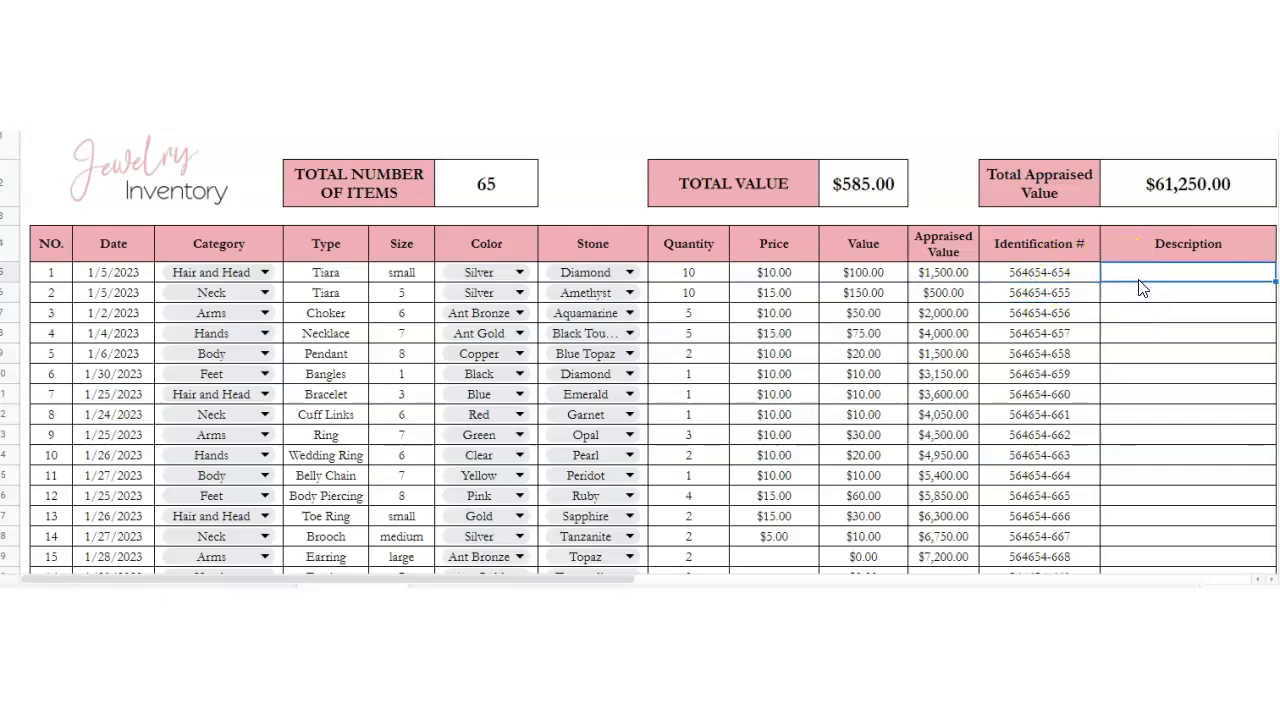
drag(640, 580, 780, 580)
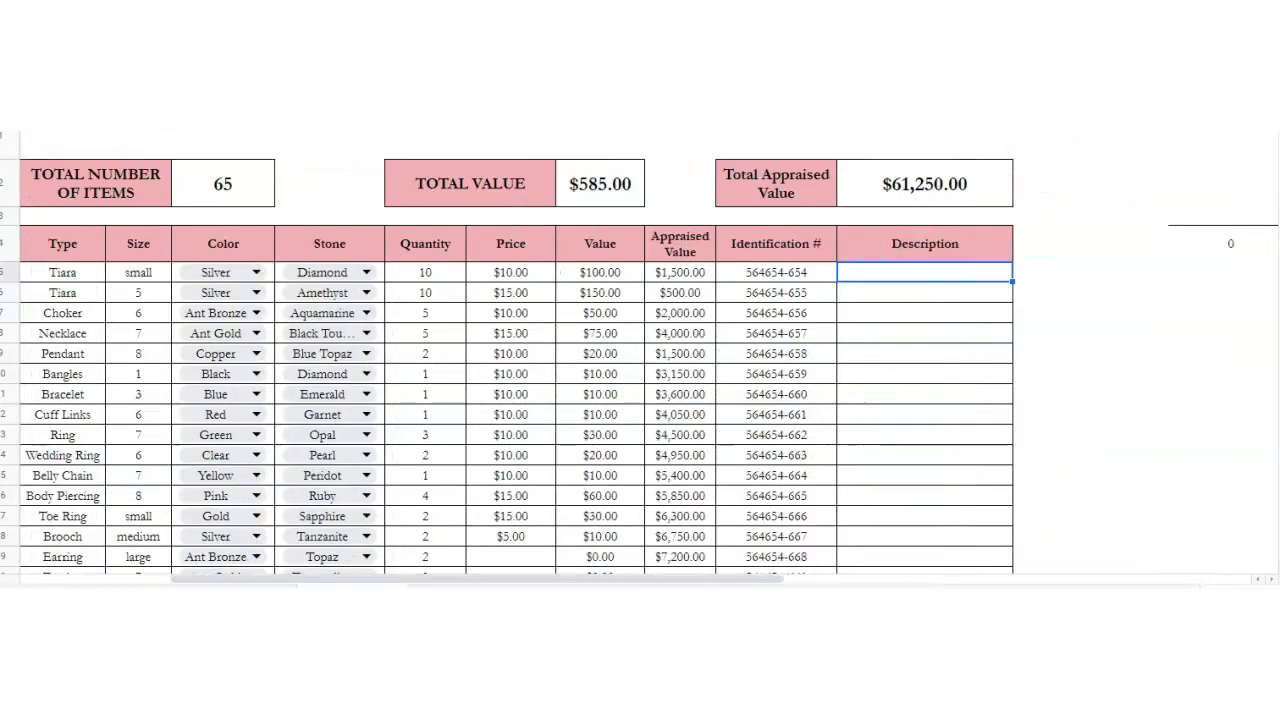
drag(1009, 146, 1073, 145)
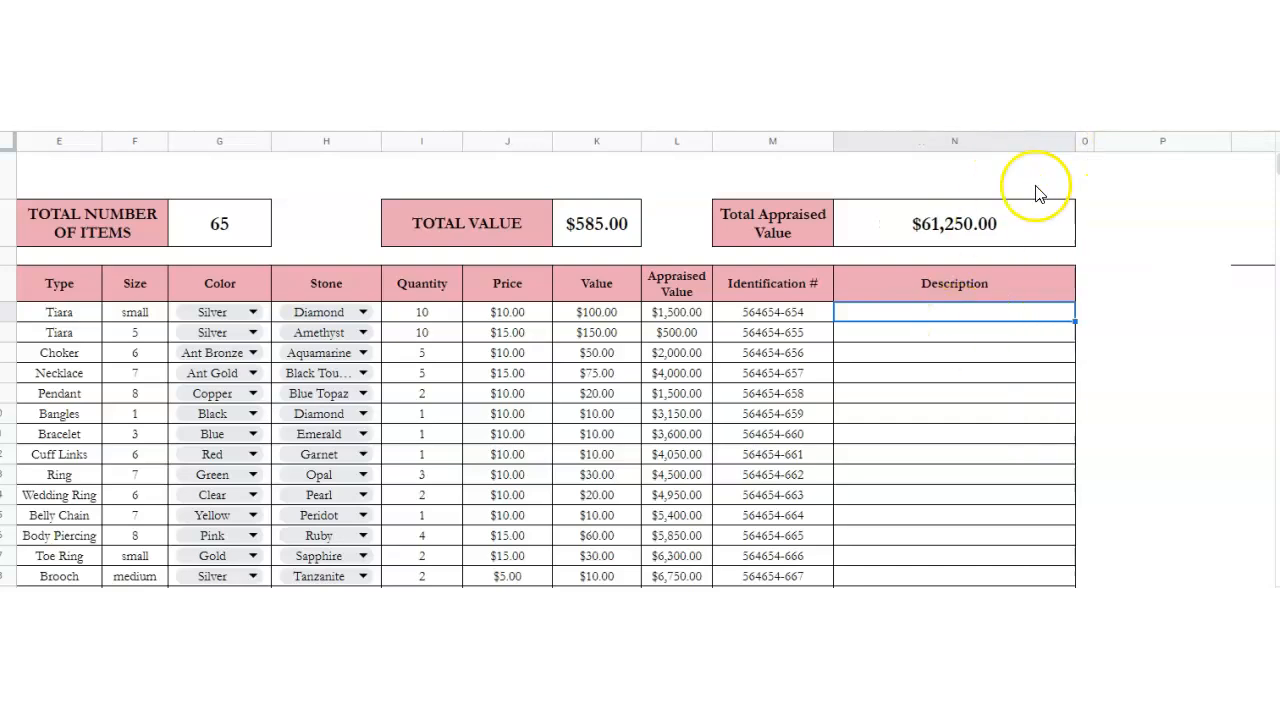
key(ctrl+z)
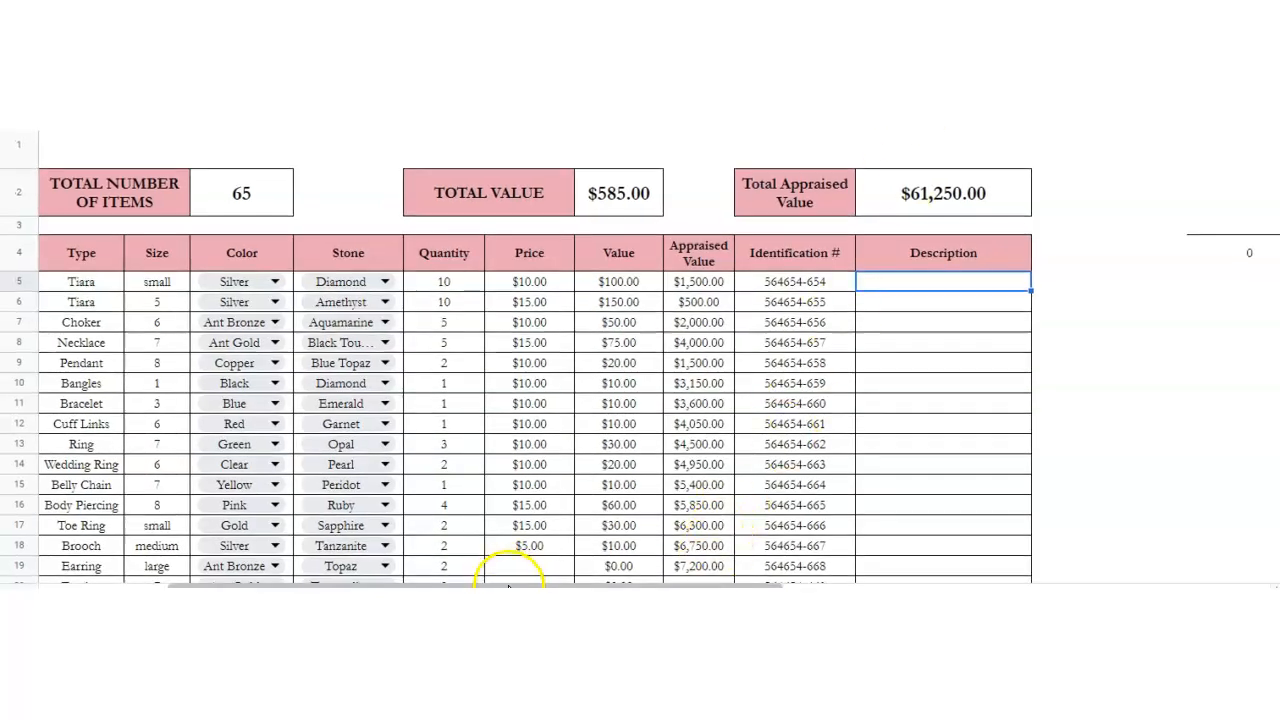
drag(514, 585, 312, 584)
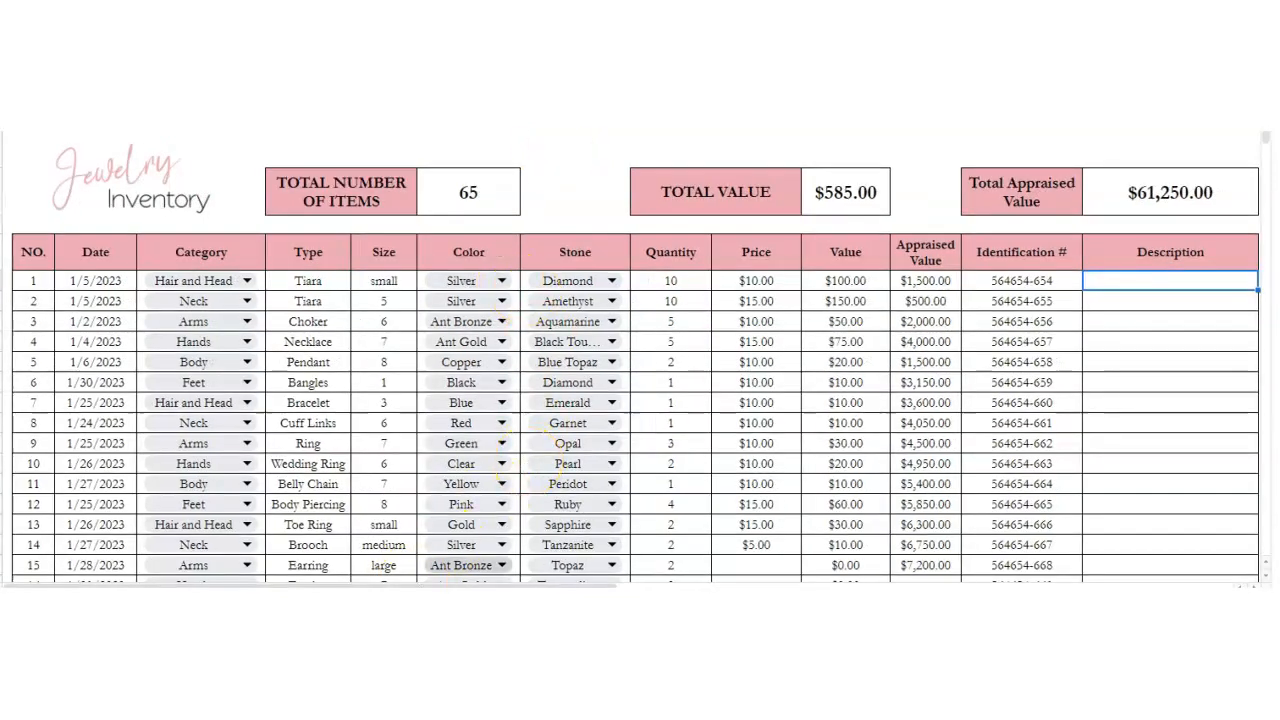
Step: Examine the dashboard's number of orders, total revenue, net profit, pending orders and today's date, and glance at the Orders sheet
click(214, 592)
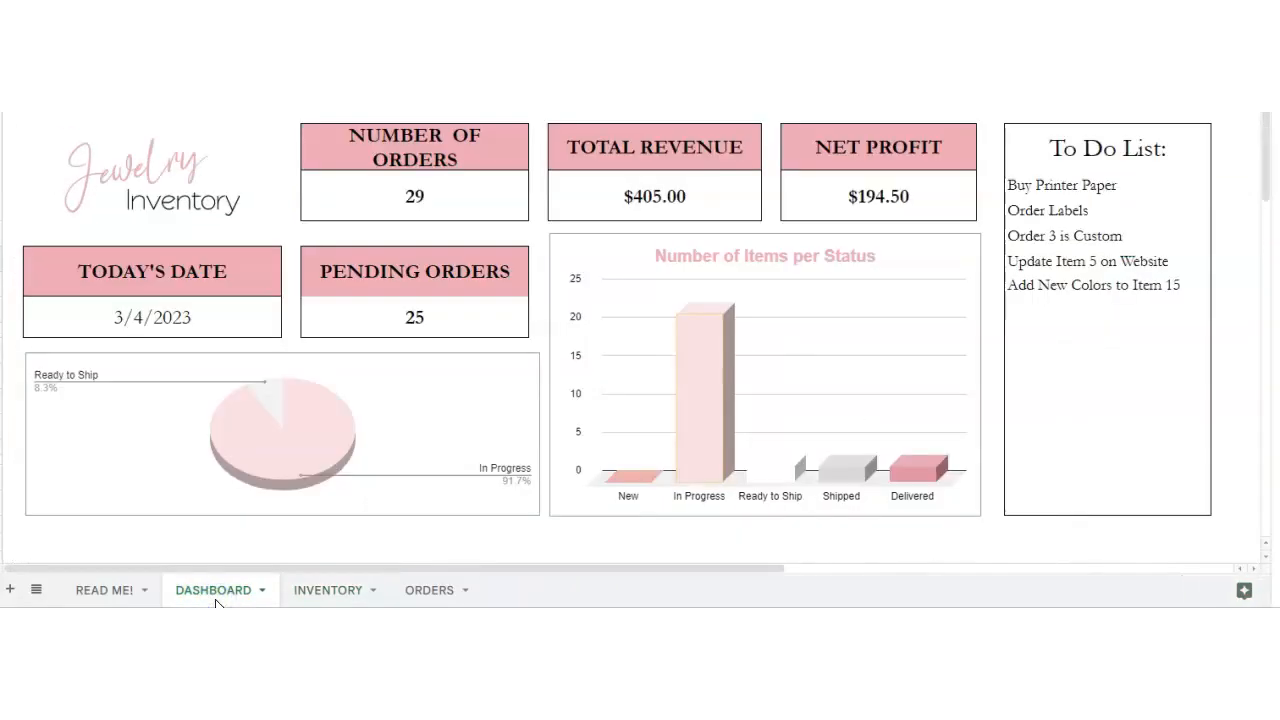
click(407, 217)
click(666, 200)
click(838, 196)
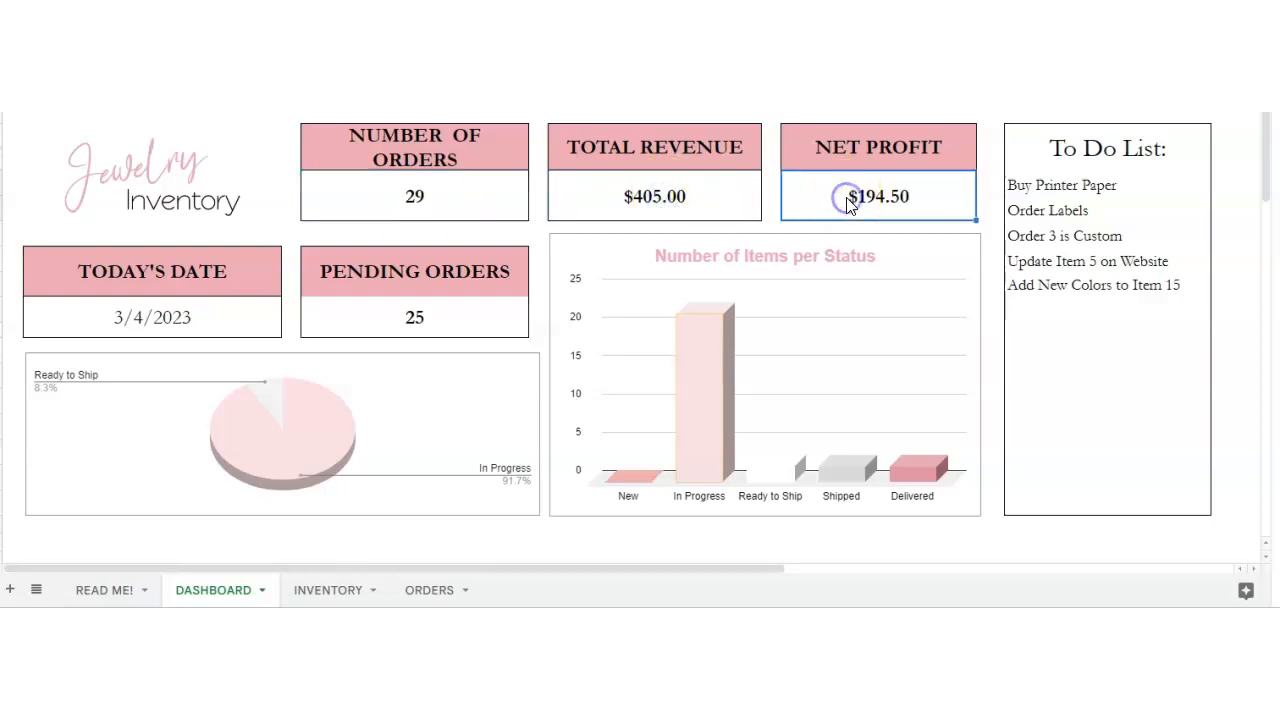
click(415, 333)
click(106, 322)
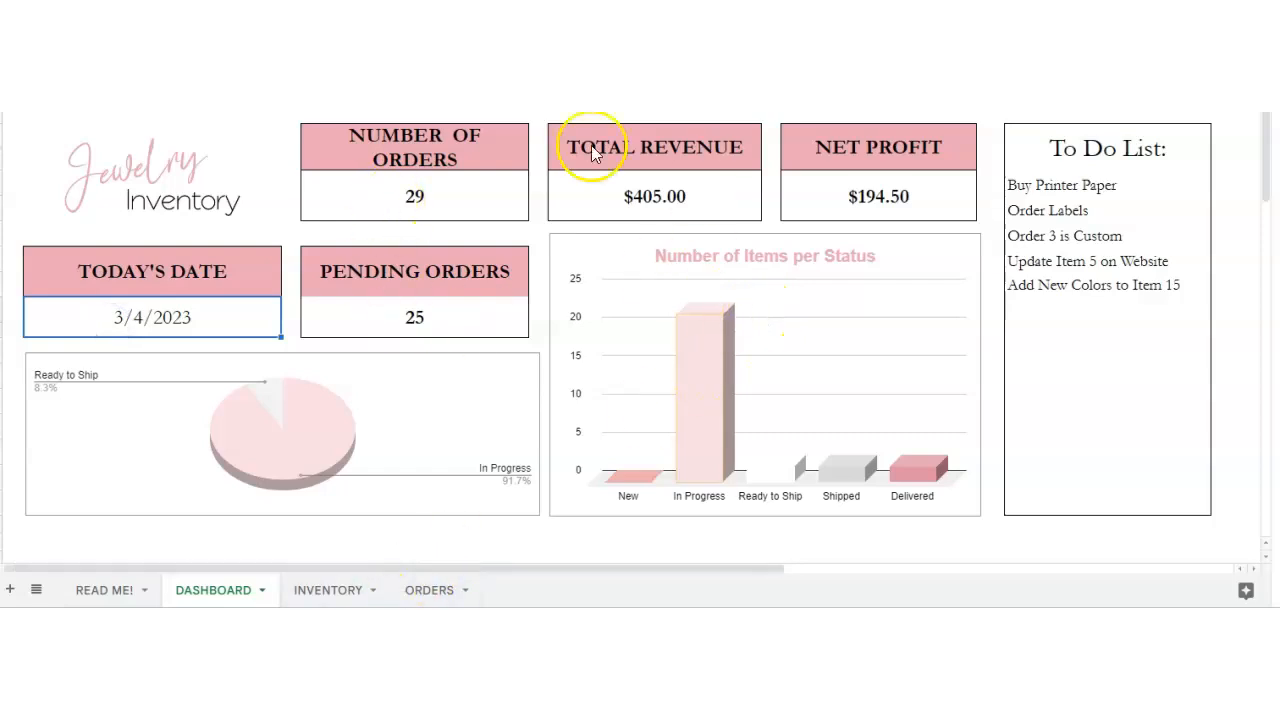
click(428, 592)
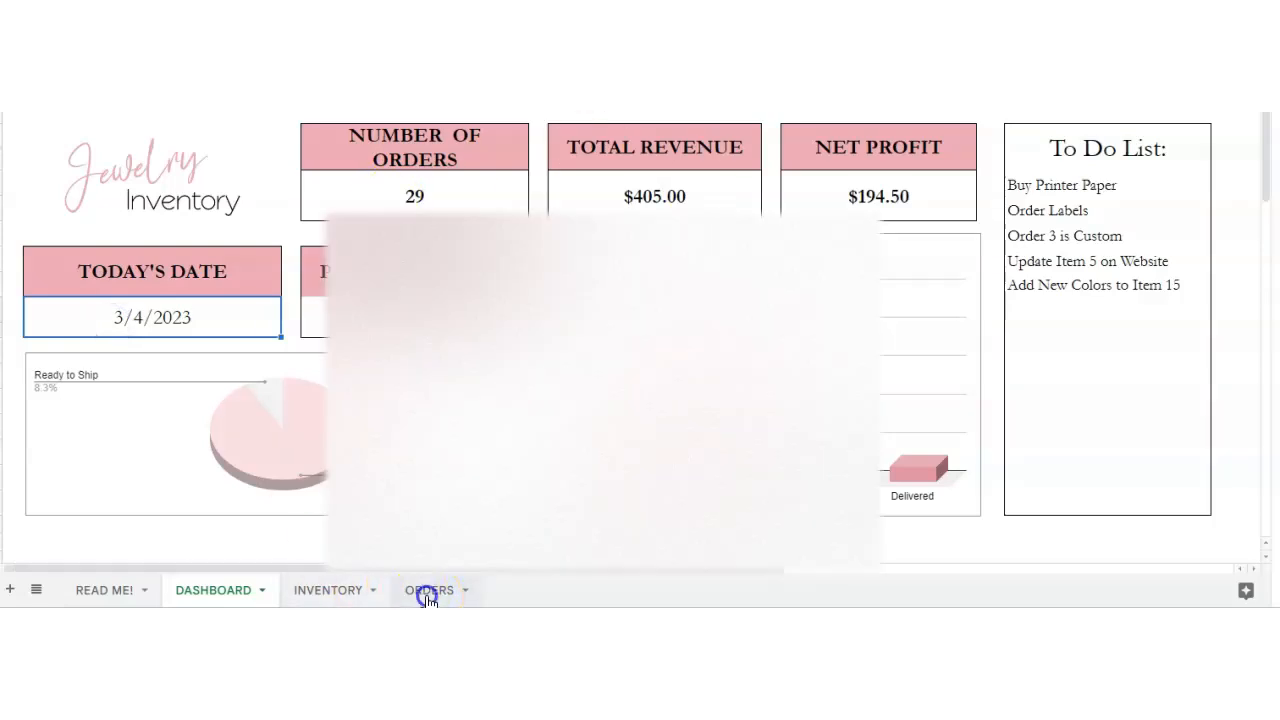
click(226, 592)
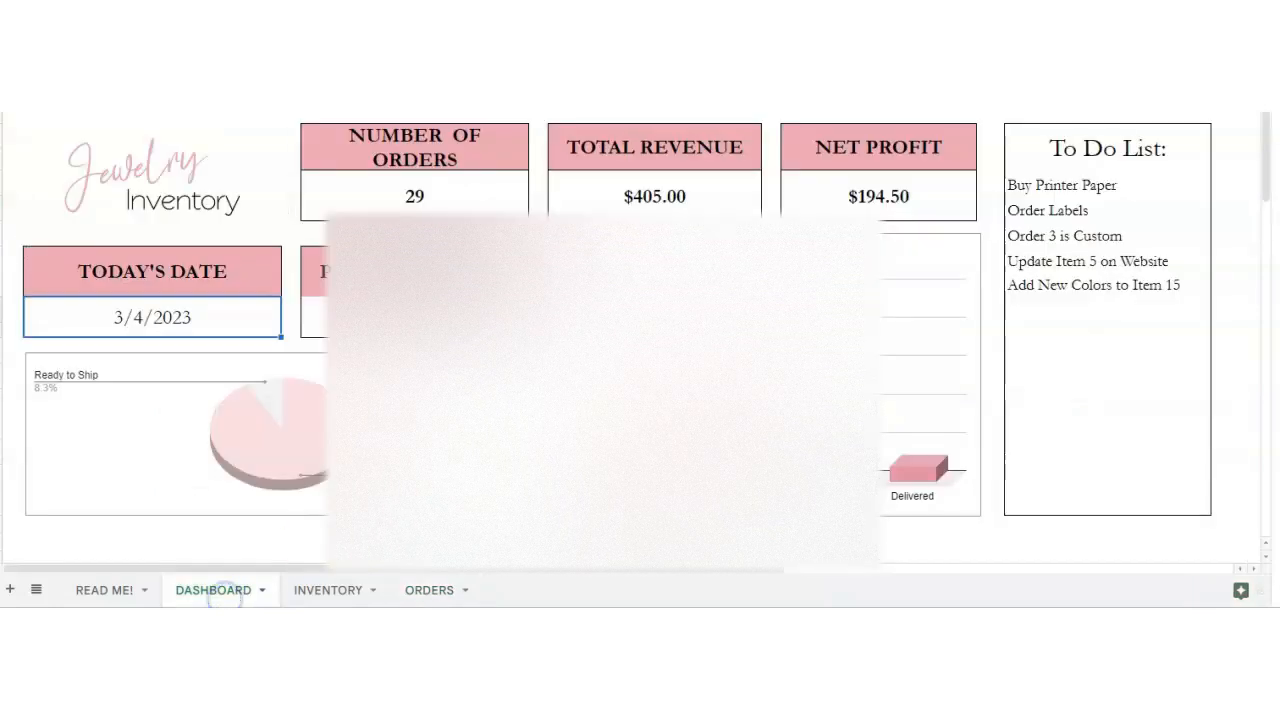
Step: Add "To Do" as a new entry in the first empty row of the dashboard's To Do List
click(1036, 187)
click(1056, 313)
double_click(1056, 313)
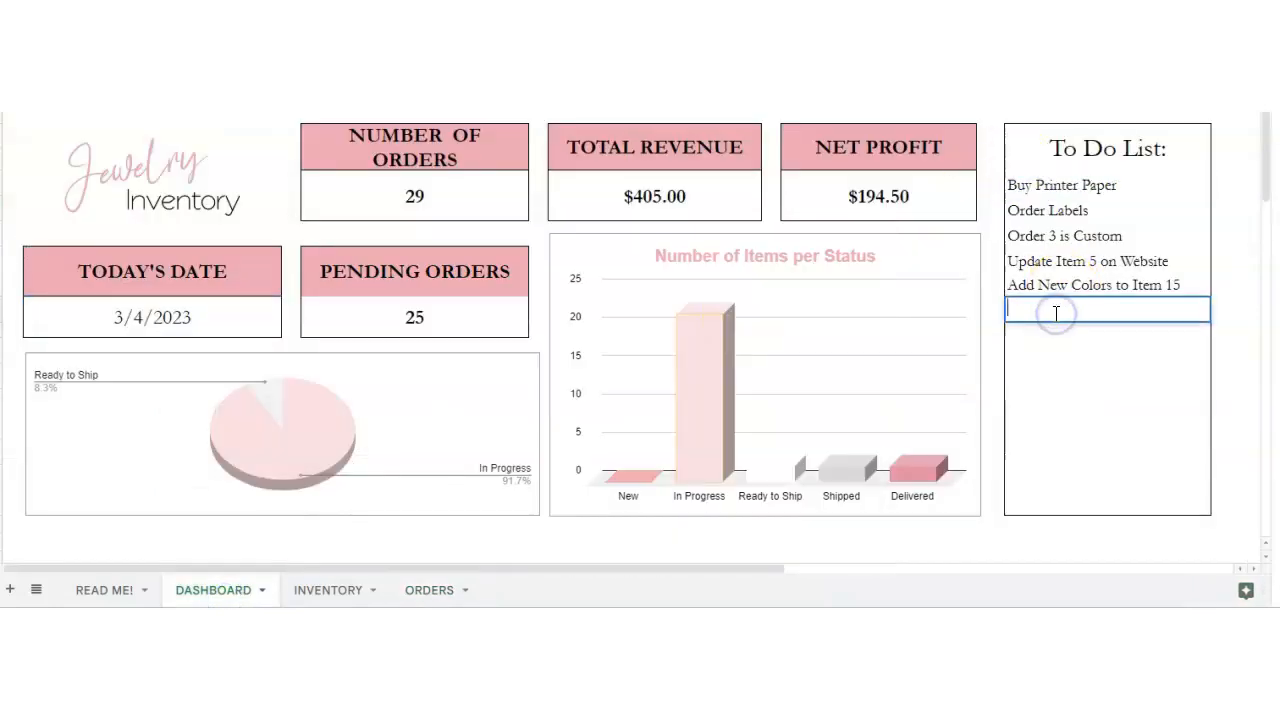
key(Return)
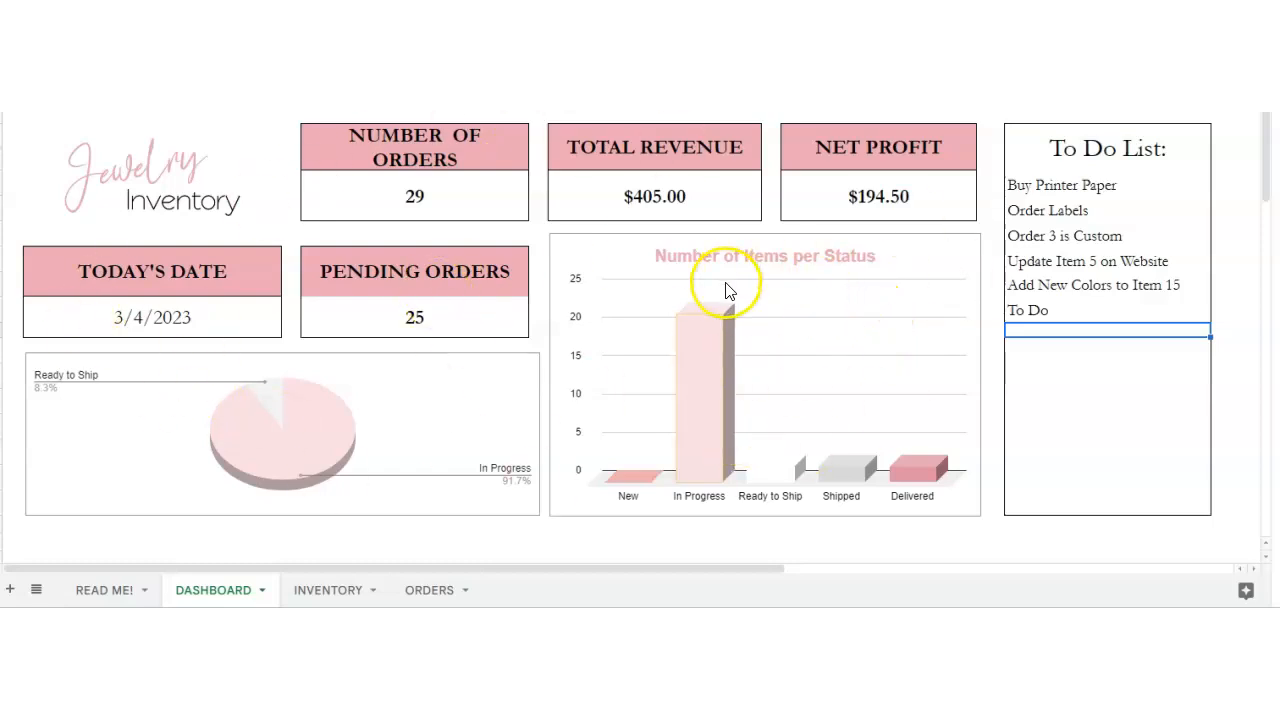
Step: View the Orders sheet briefly, then review the entries of the dashboard's To Do List
click(418, 591)
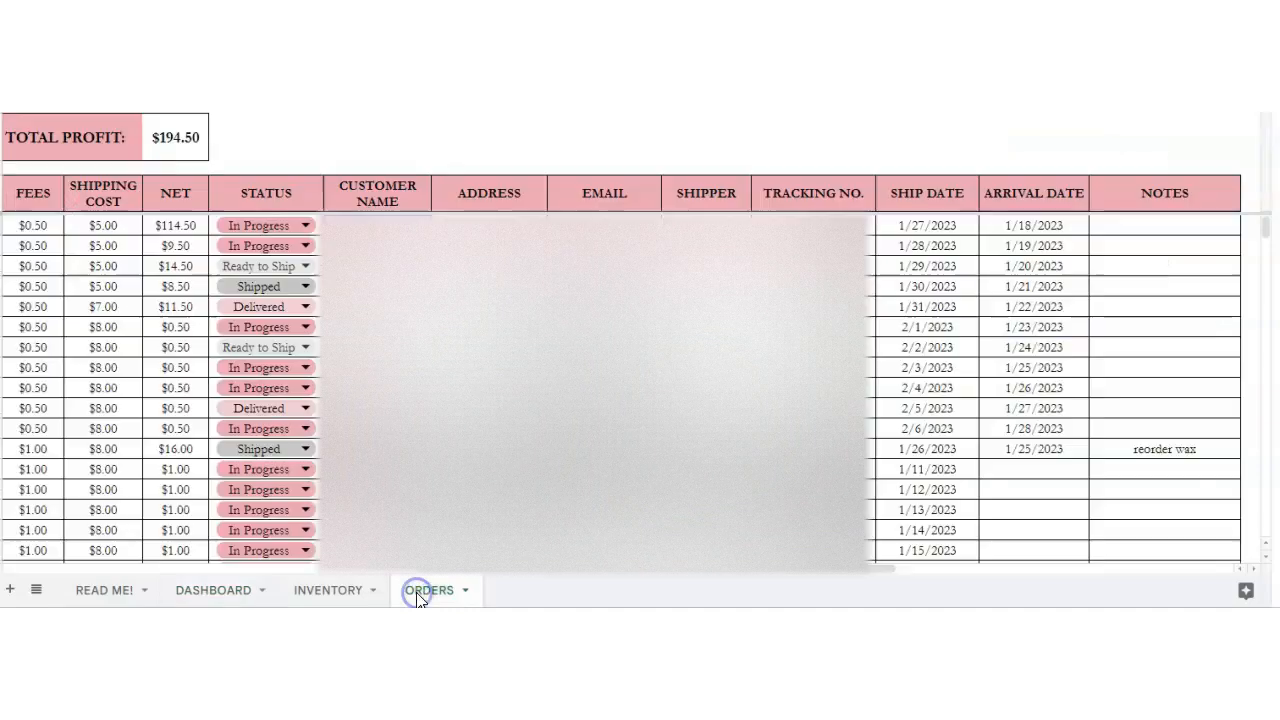
click(200, 591)
click(1128, 211)
click(1091, 335)
click(1086, 184)
click(1082, 262)
Step: Inspect the bars of the Number of Items per Status chart and the slices of the dashboard's pie chart
click(714, 396)
mouse_move(704, 402)
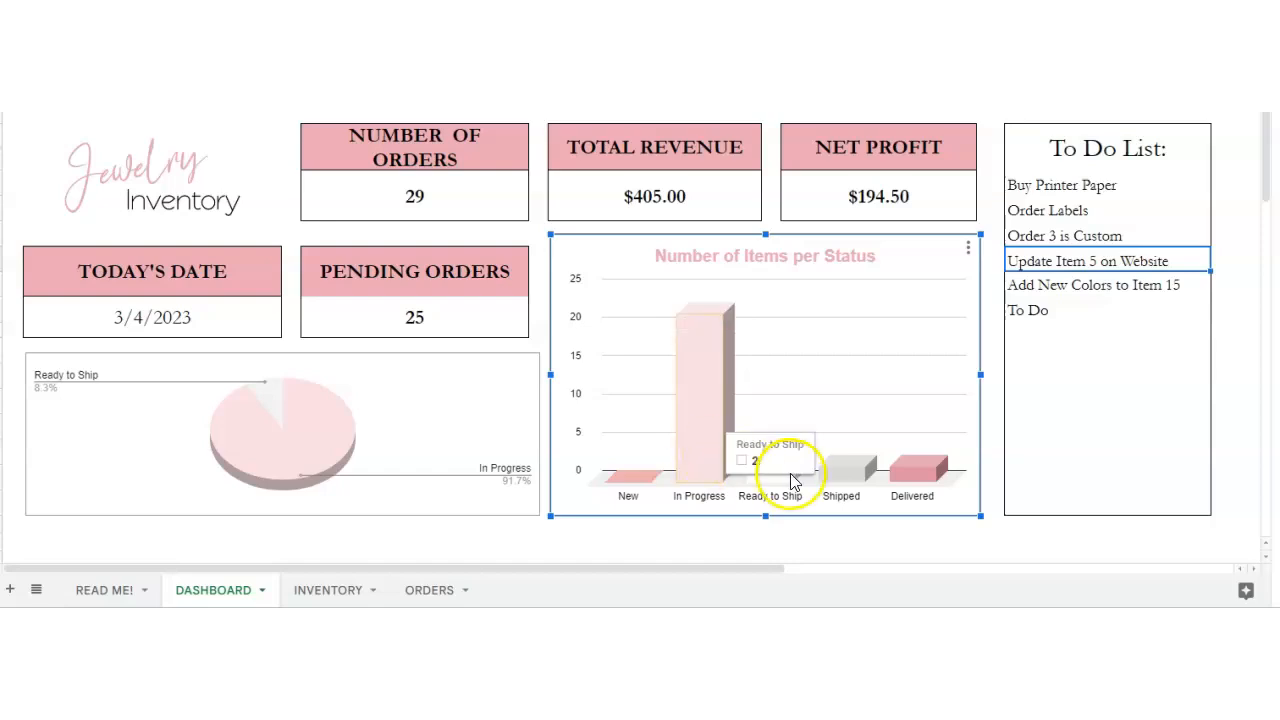
mouse_move(843, 477)
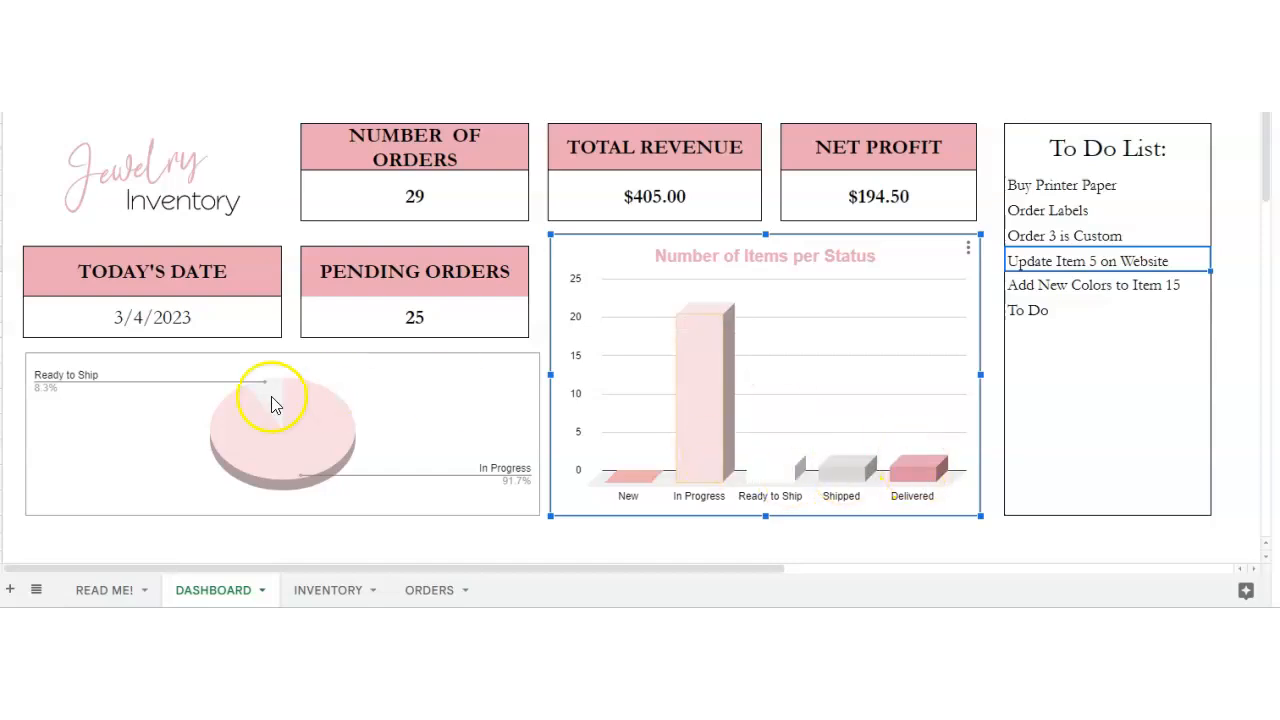
click(287, 431)
click(291, 452)
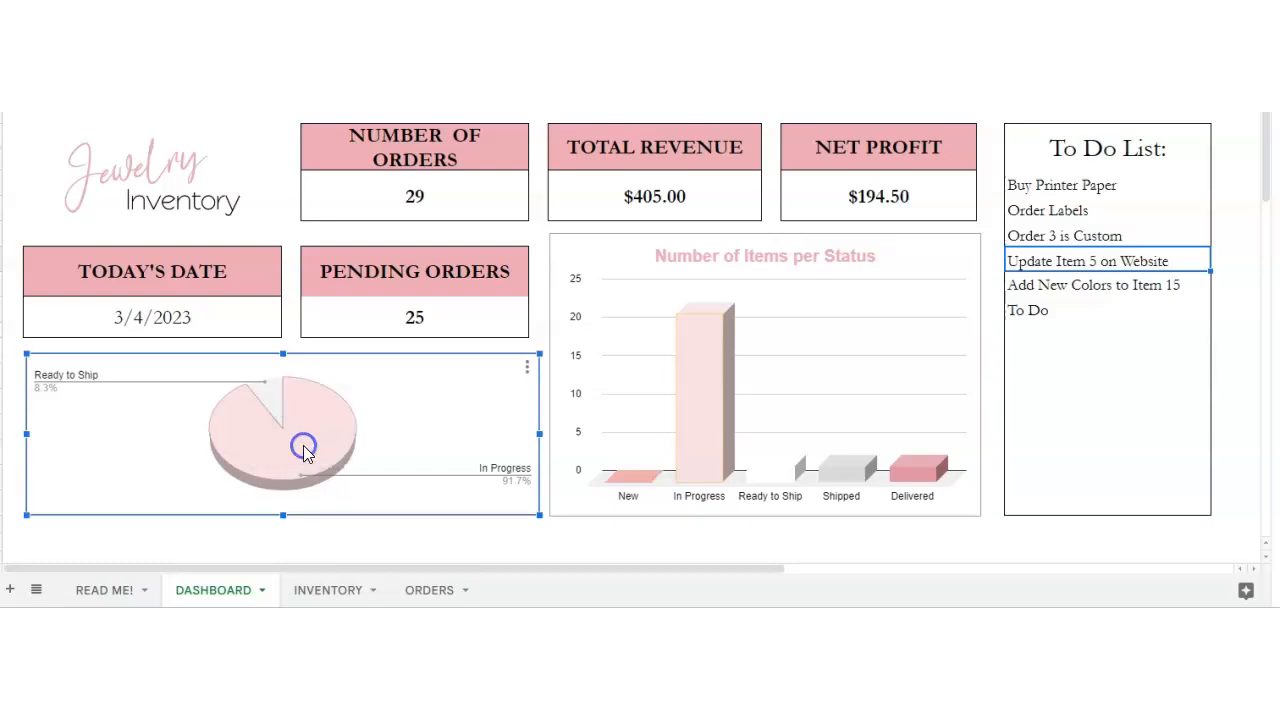
mouse_move(280, 413)
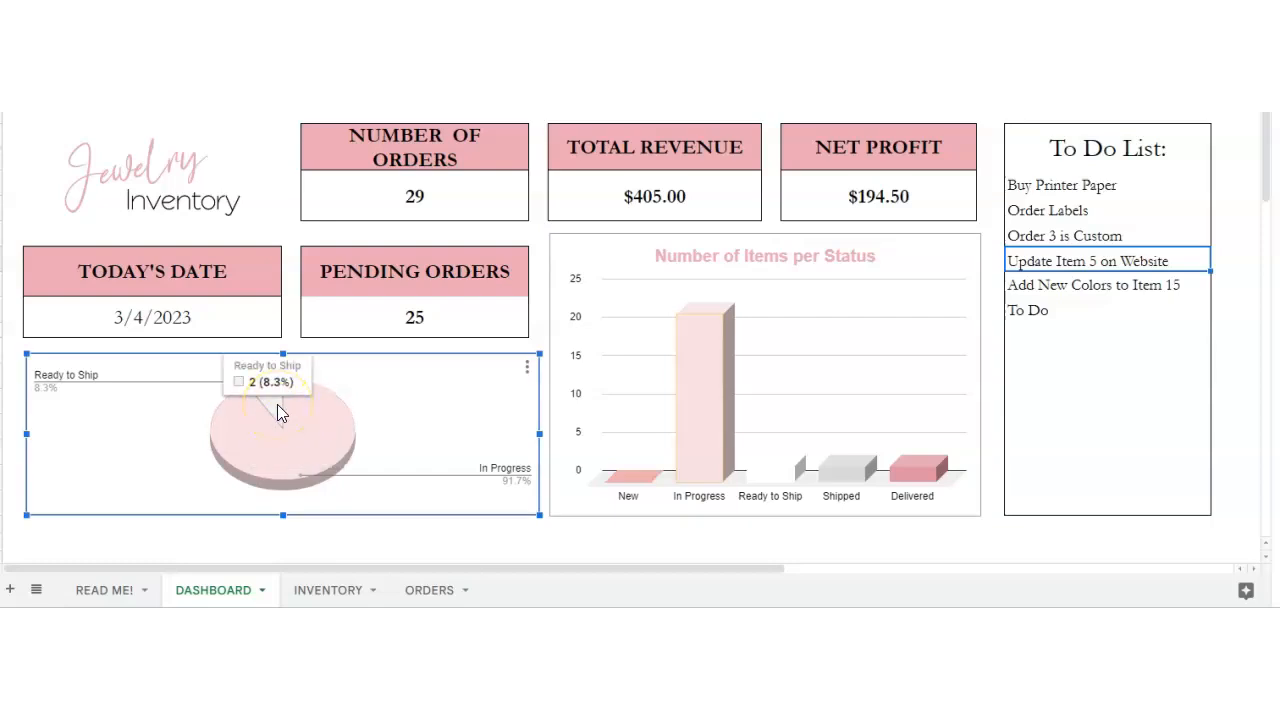
click(270, 448)
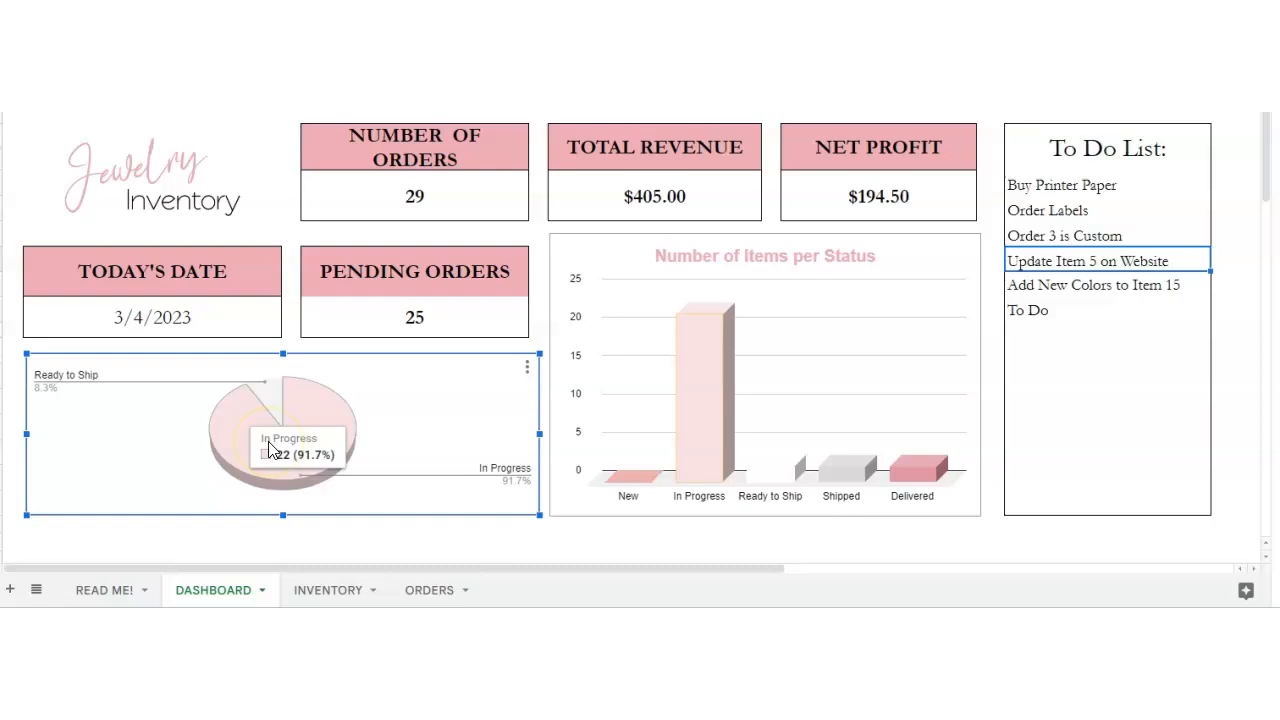
Step: Examine the total quantity sold on the Orders sheet together with the Quantity Sold column that feeds it
click(425, 591)
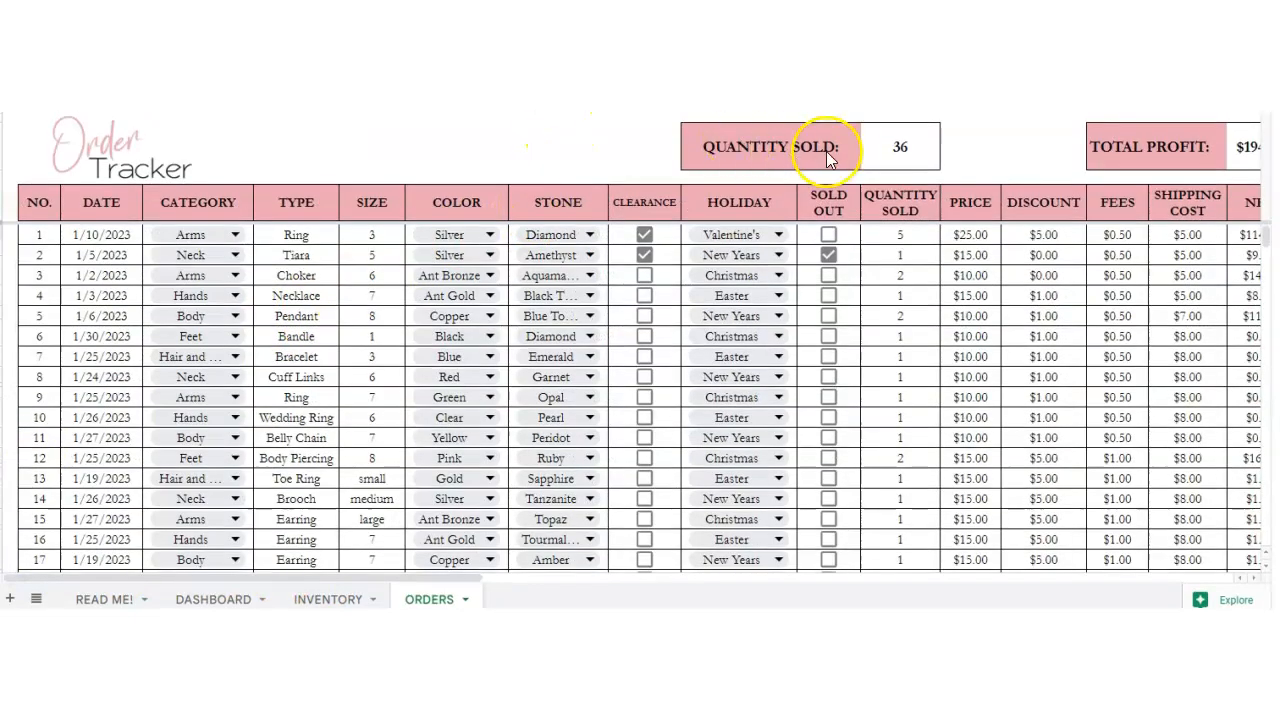
click(903, 118)
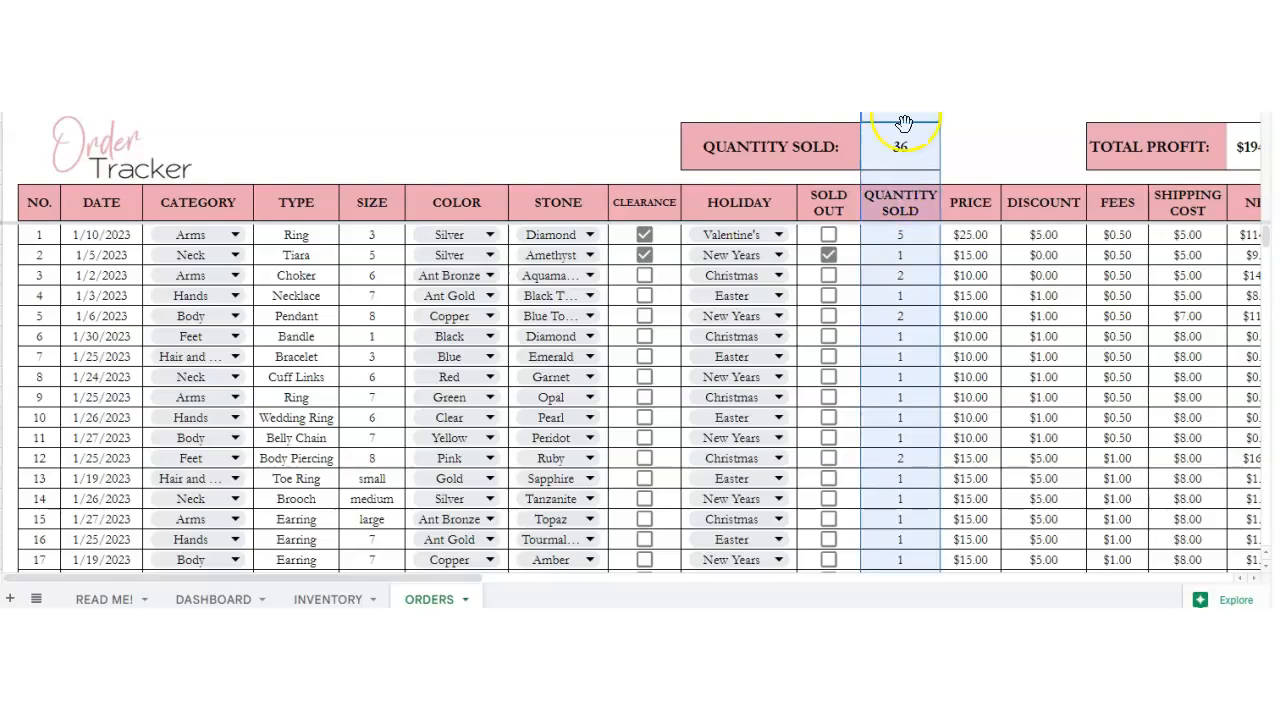
click(902, 235)
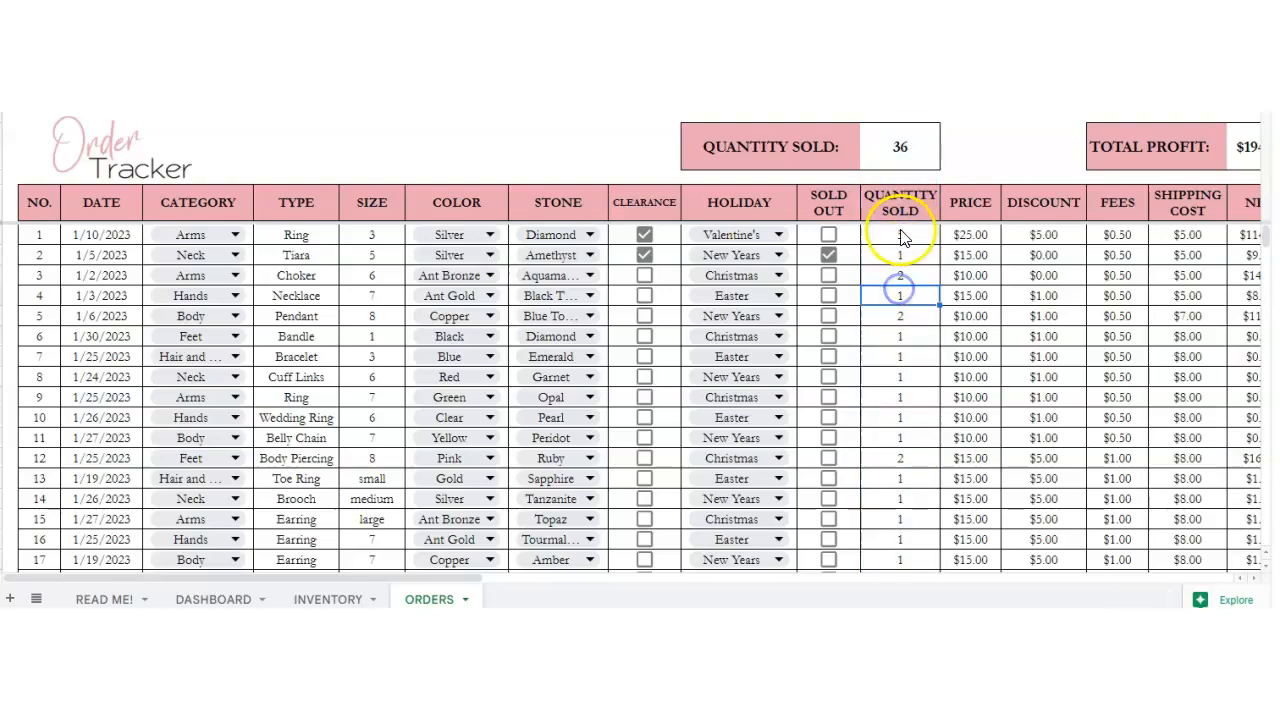
drag(897, 365, 895, 452)
click(900, 146)
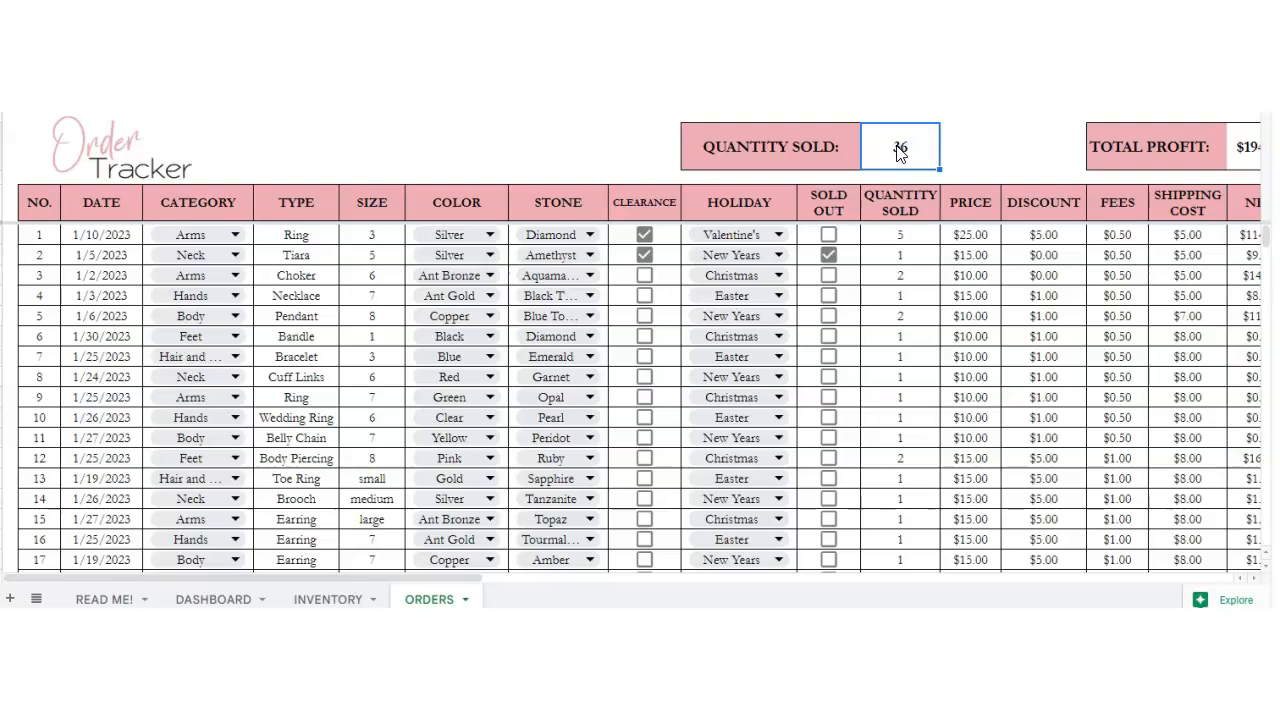
Step: Examine the total profit on the Orders sheet and the Net column beneath it
drag(480, 580, 572, 582)
click(1004, 150)
click(1008, 108)
click(1006, 144)
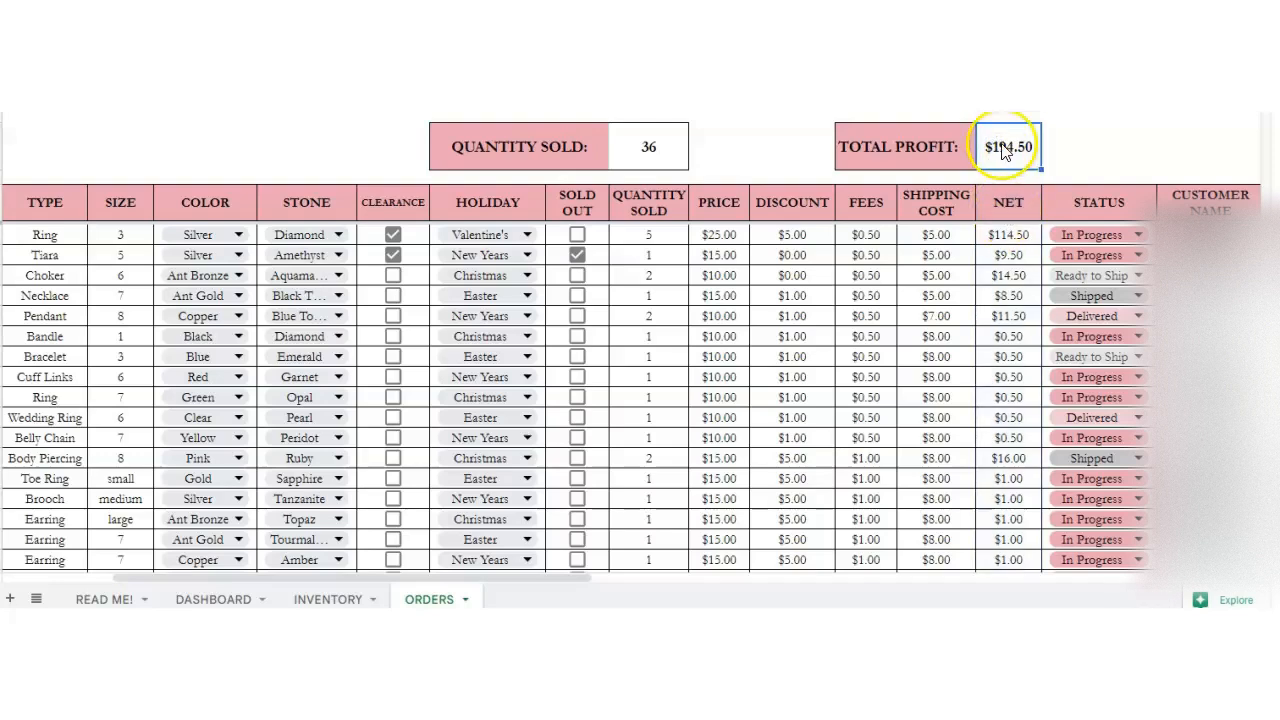
Step: Review the Date, Category, Type and Color columns of the order tracker
drag(572, 580, 329, 561)
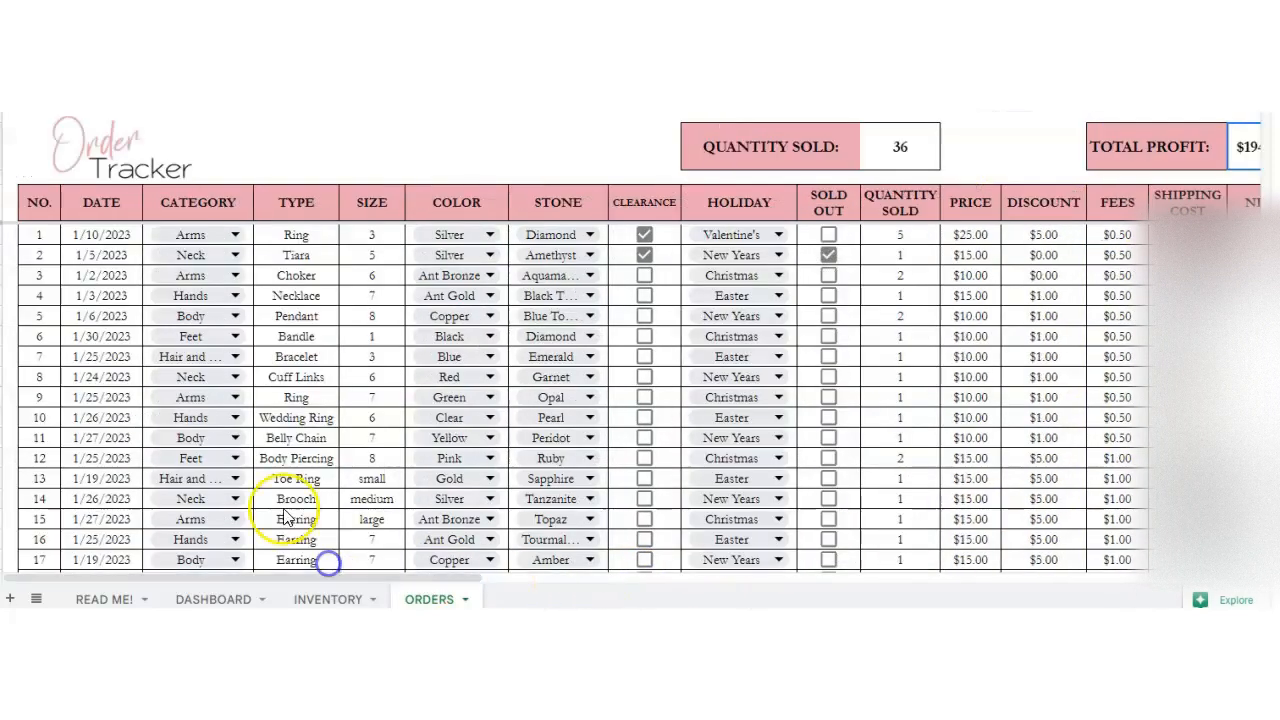
click(77, 240)
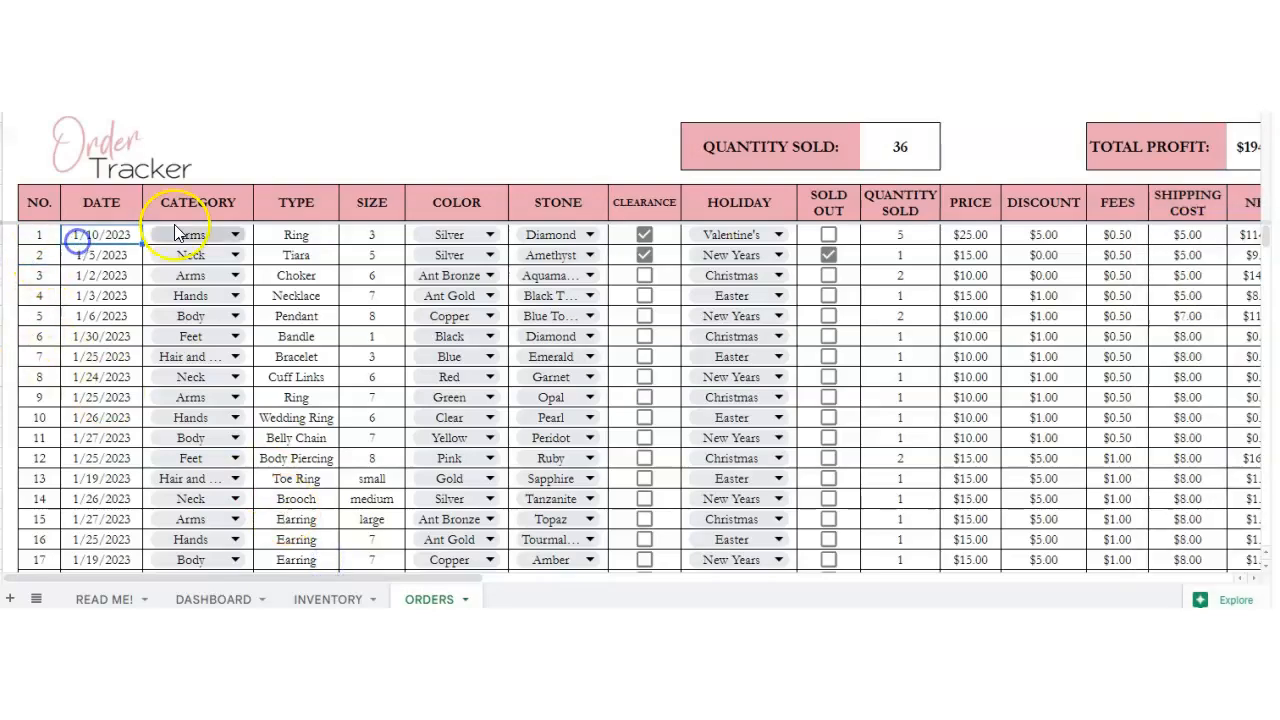
click(233, 237)
click(277, 210)
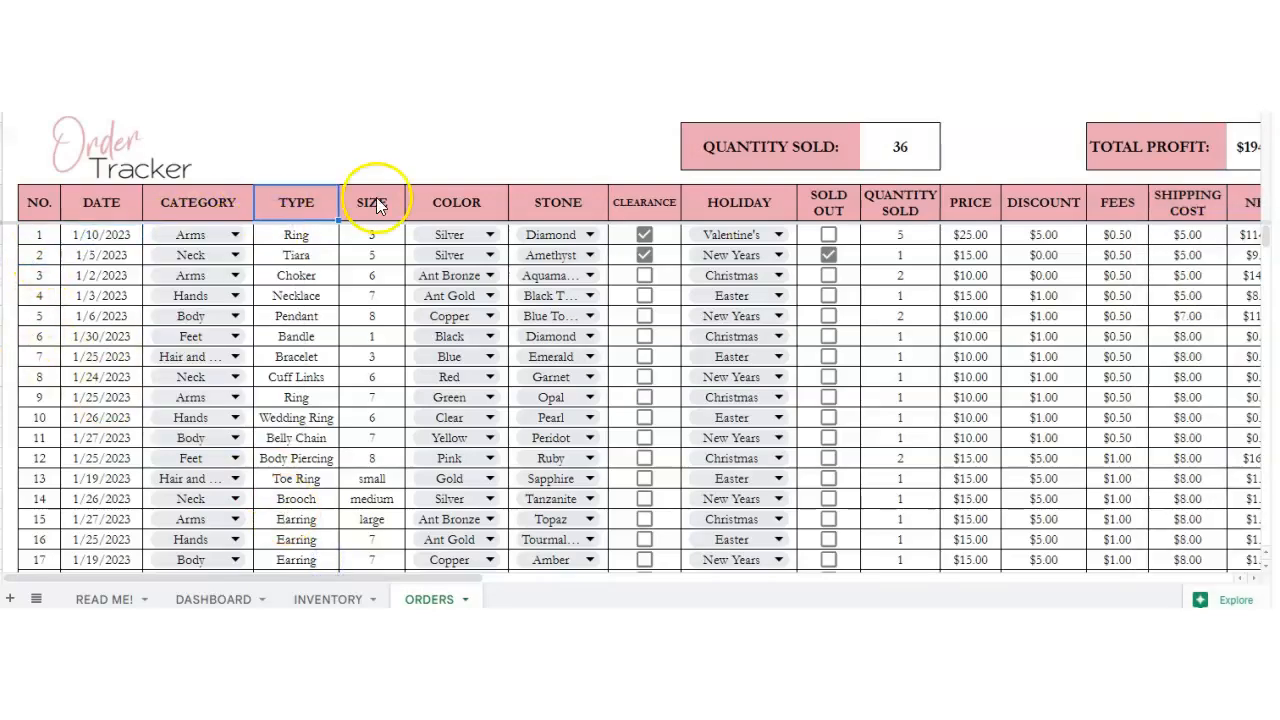
click(447, 202)
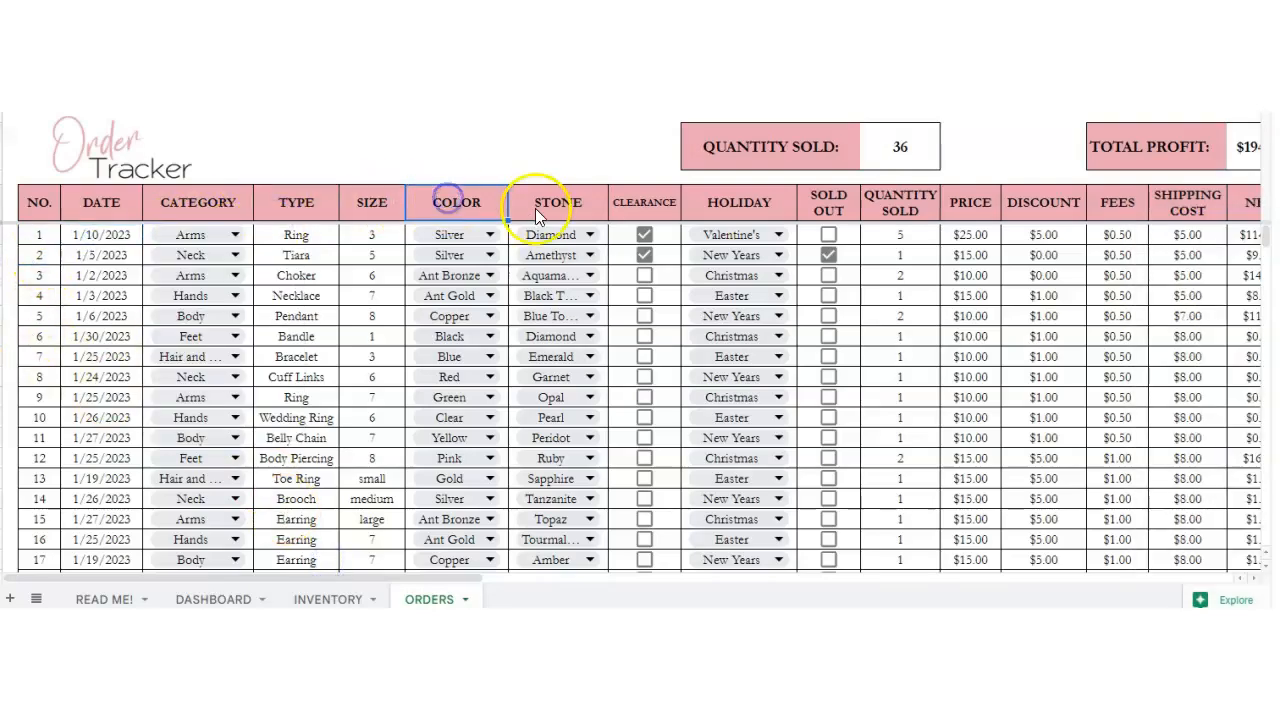
Step: Compare the order tracker's columns with the Inventory sheet and check the Dashboard, returning to the Orders sheet
click(322, 600)
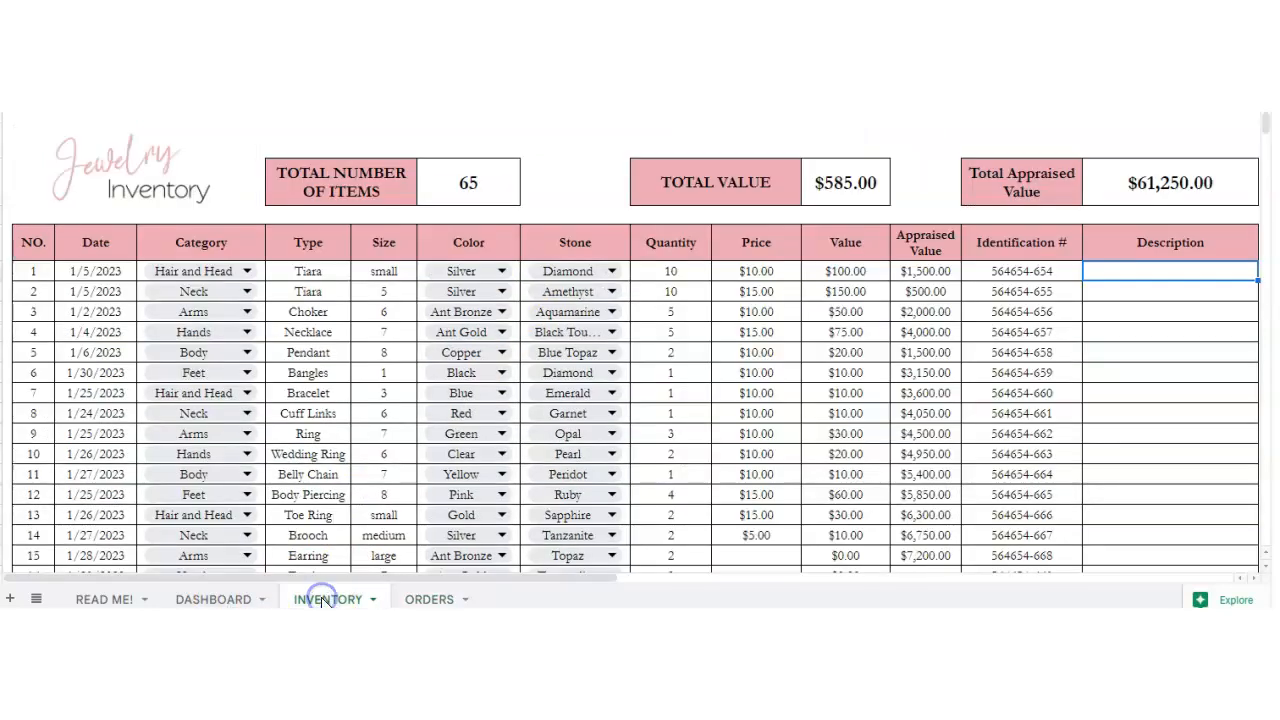
click(417, 600)
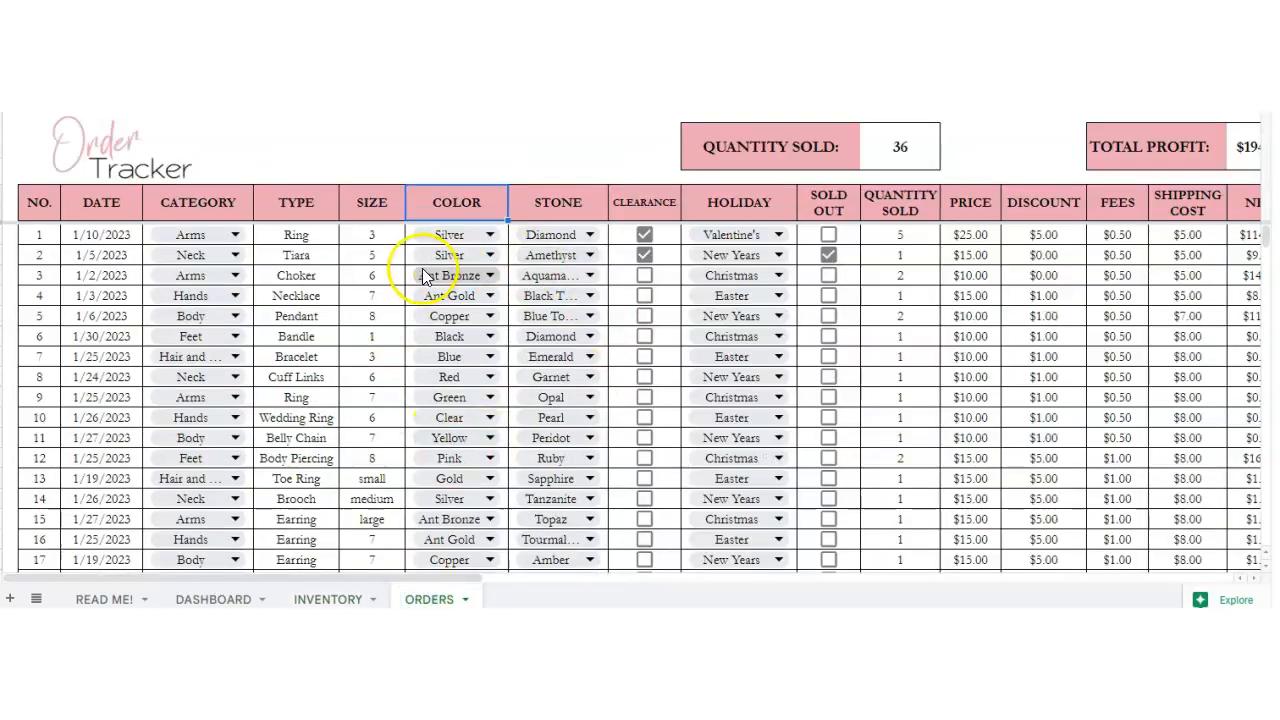
click(200, 599)
click(411, 598)
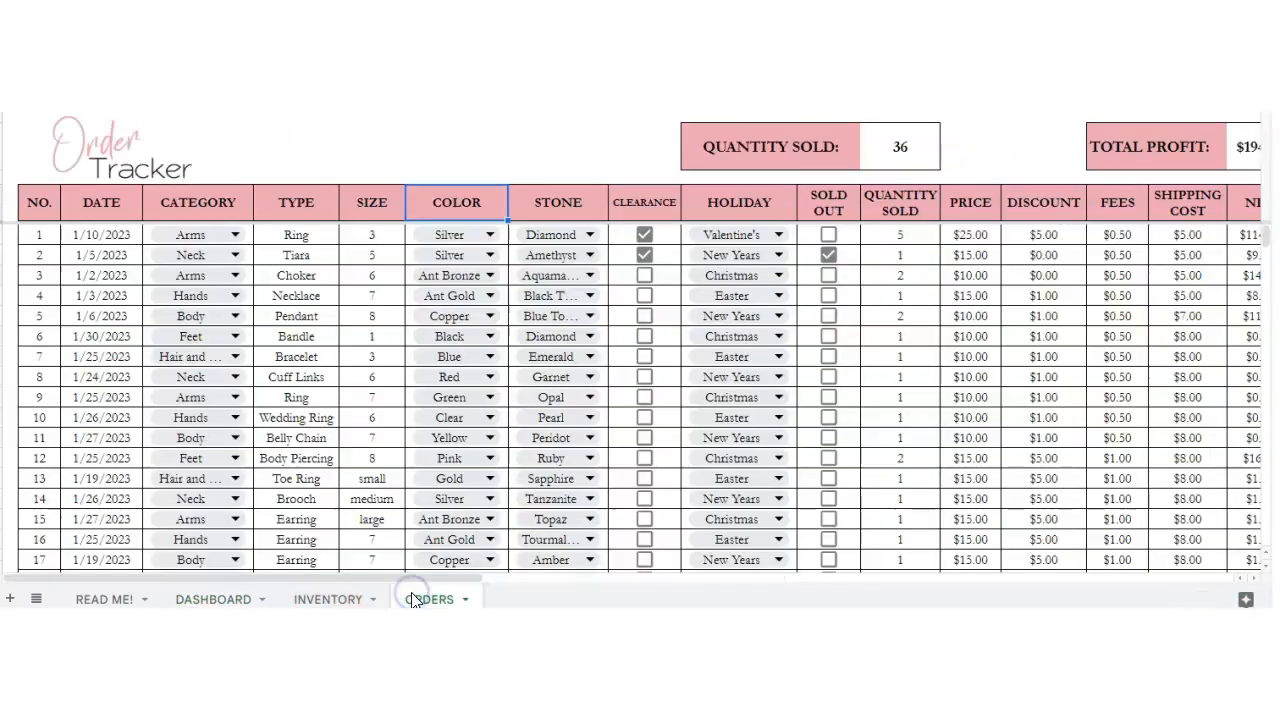
Step: Set the first order's stone to Amethyst and try out the Clearance checkboxes of the first two orders
click(490, 235)
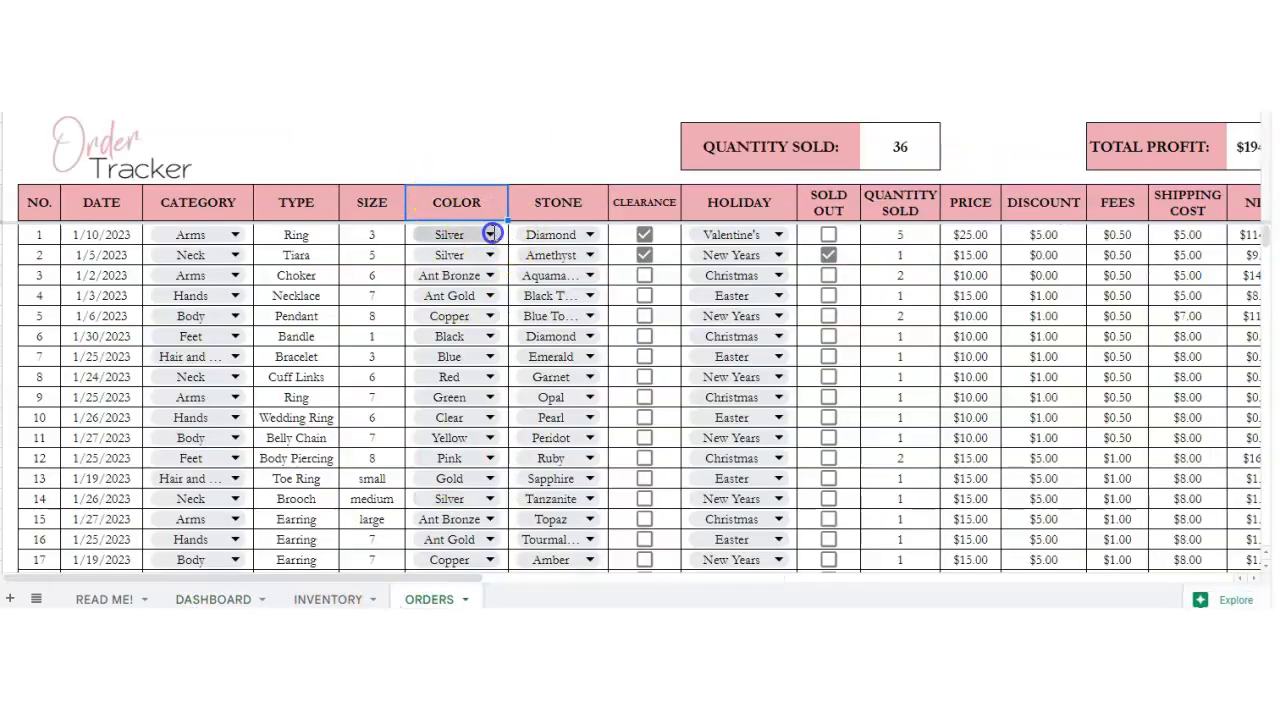
click(556, 206)
click(588, 235)
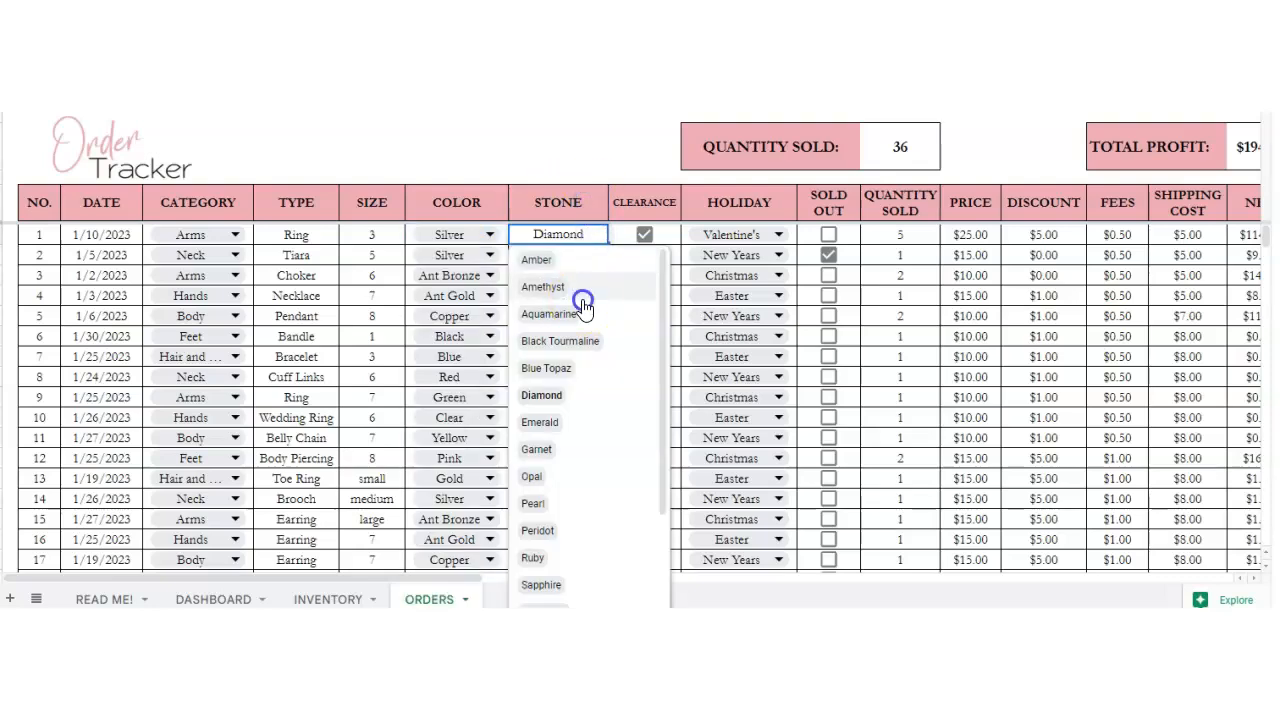
click(584, 290)
click(644, 255)
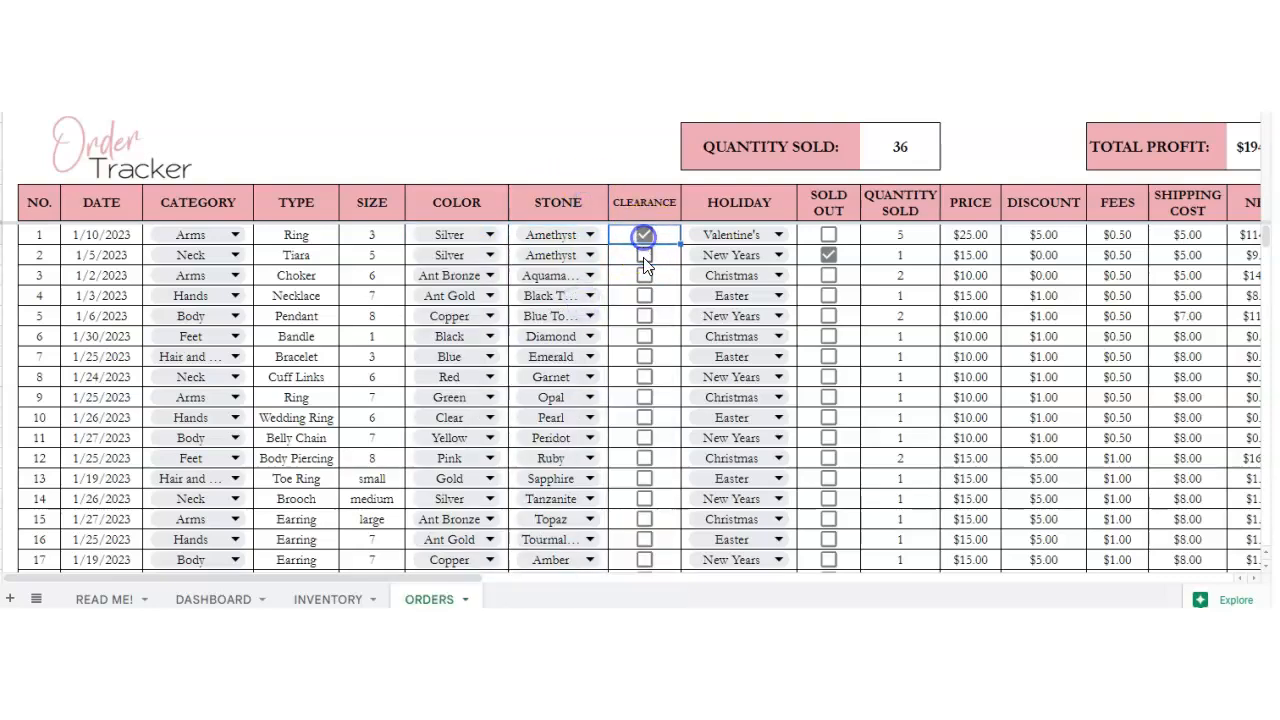
Step: Set the first order's holiday to Christmas and look at its Sold Out and Quantity Sold cells
click(785, 234)
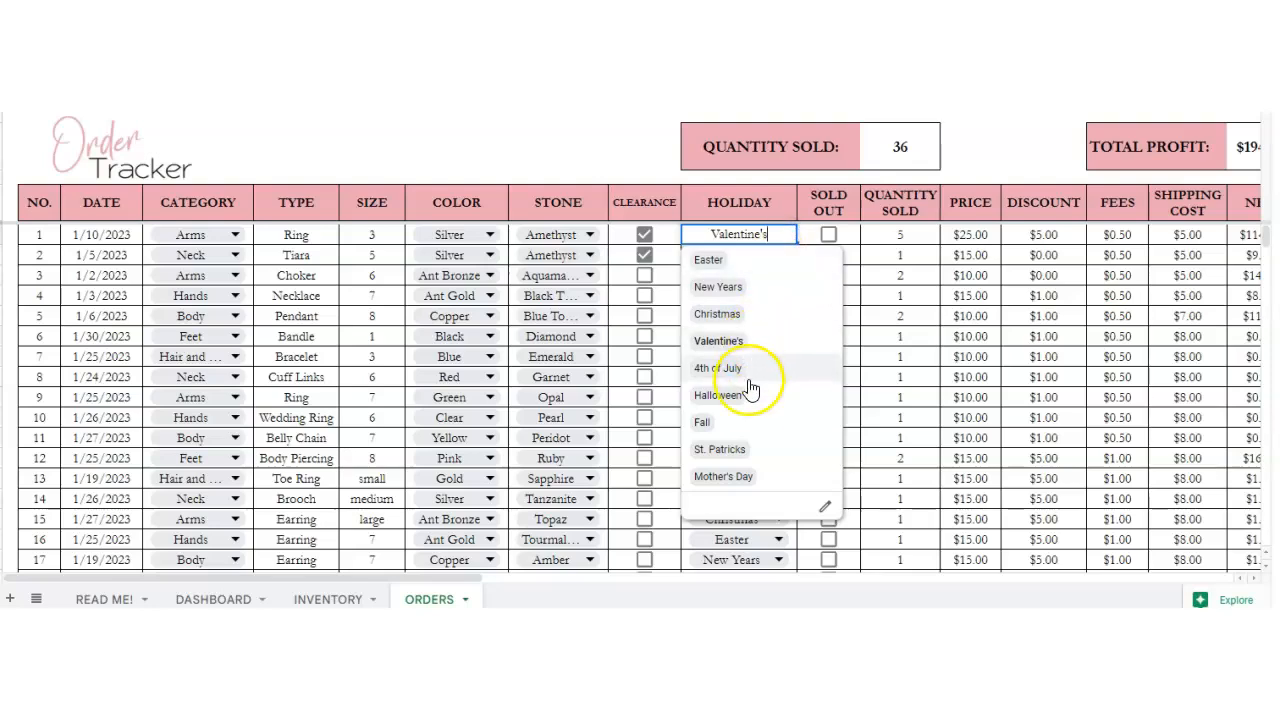
click(742, 314)
click(830, 234)
click(880, 235)
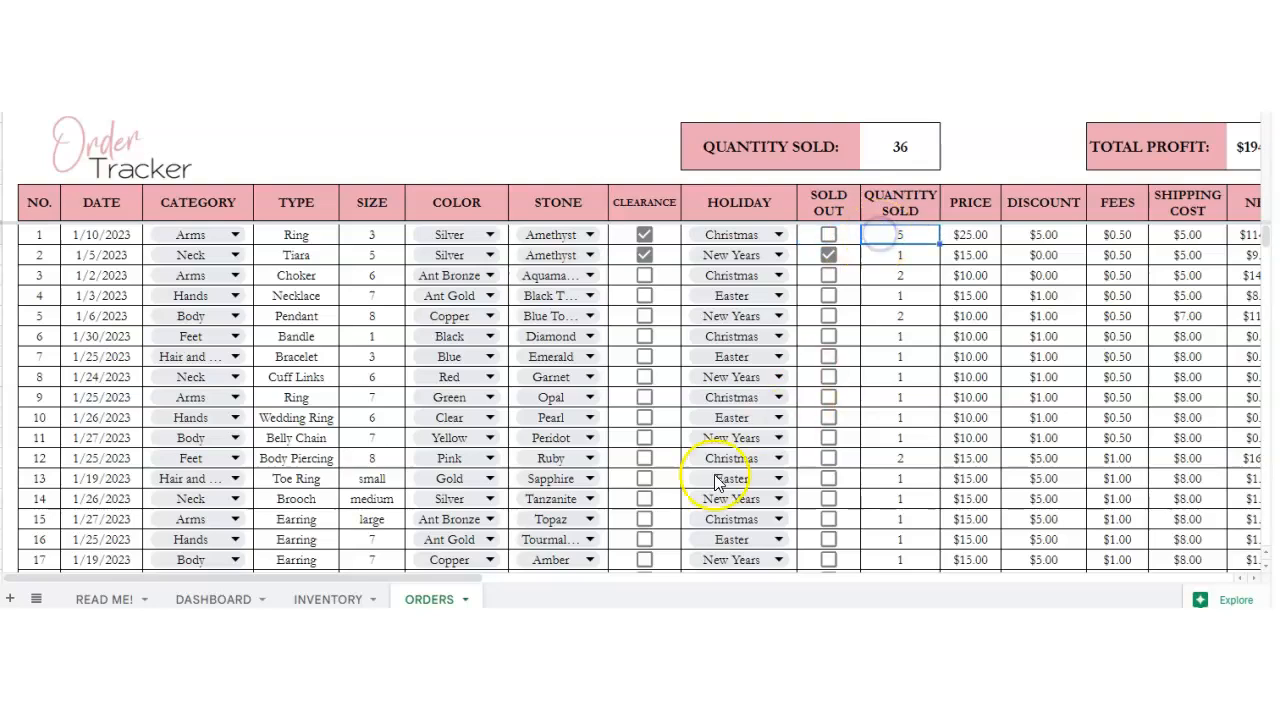
Step: Review the first order's Price, Discount, Fees, Shipping Cost and Net cells in the order tracker
drag(447, 578, 601, 590)
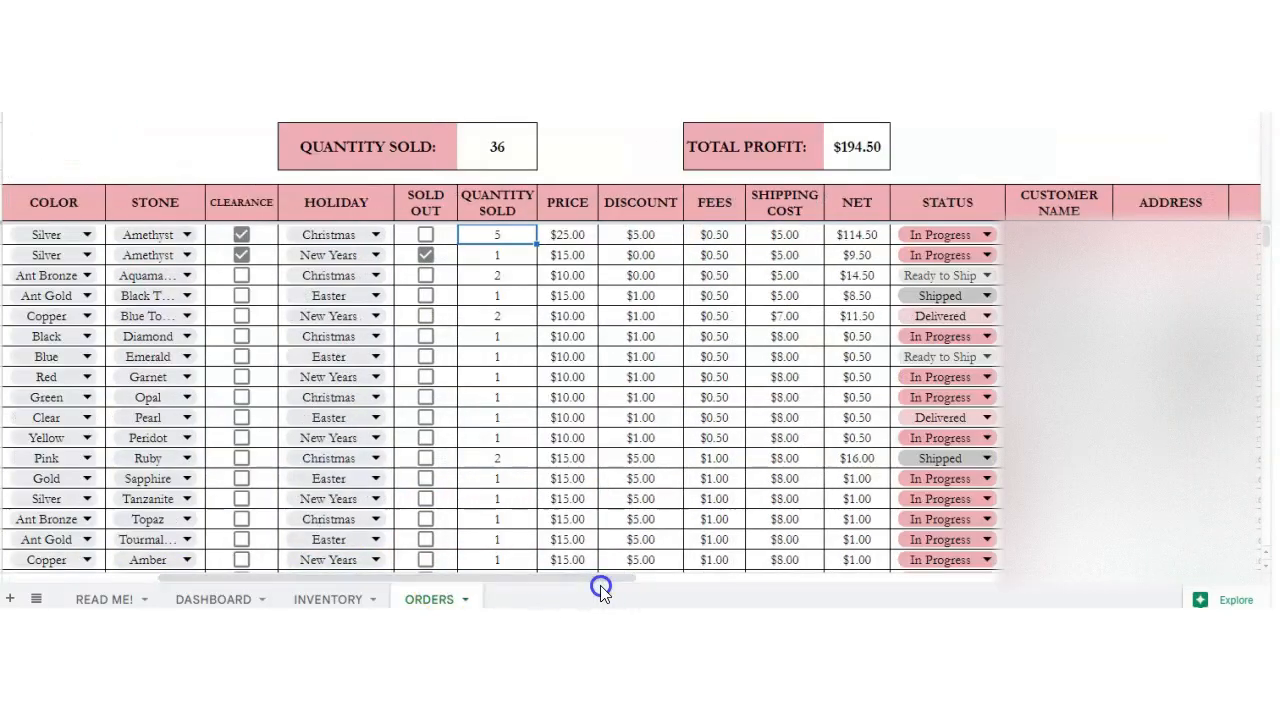
click(562, 238)
click(631, 237)
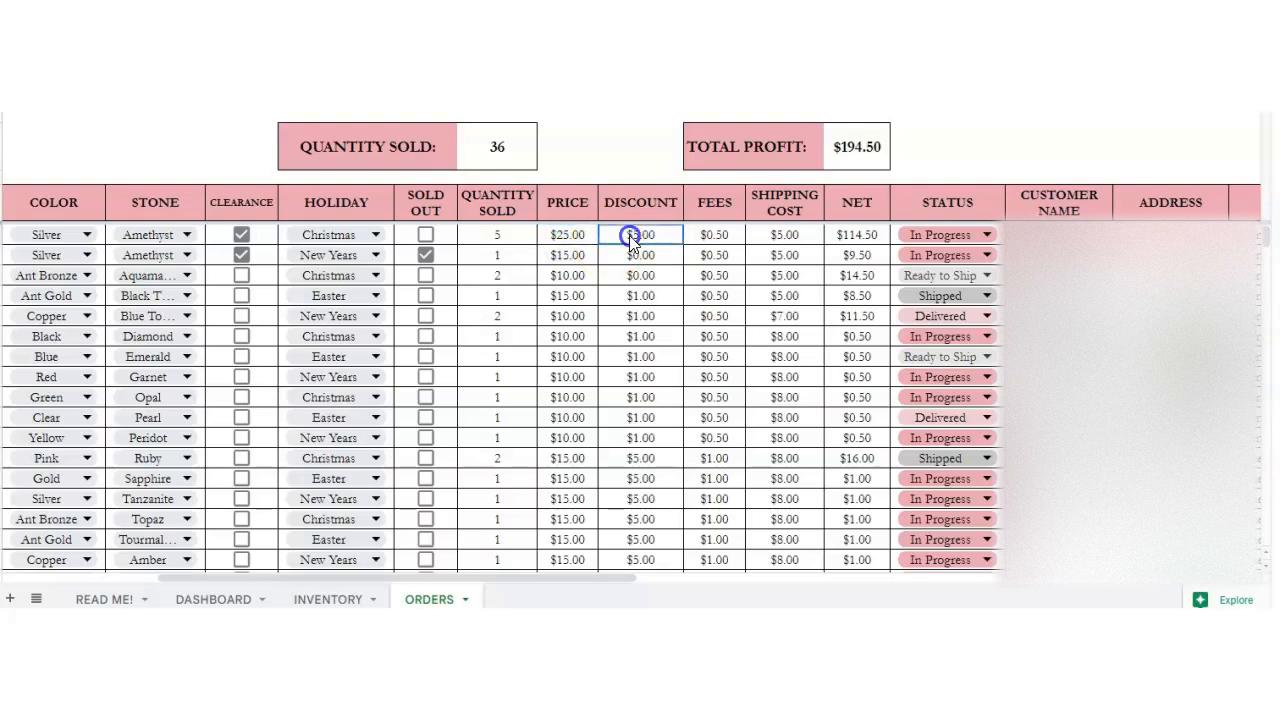
click(712, 237)
click(779, 238)
click(846, 234)
Step: Set the first order's quantity sold to 1, price to $20.00, discount to $1.00 and fees to $1.00
click(505, 240)
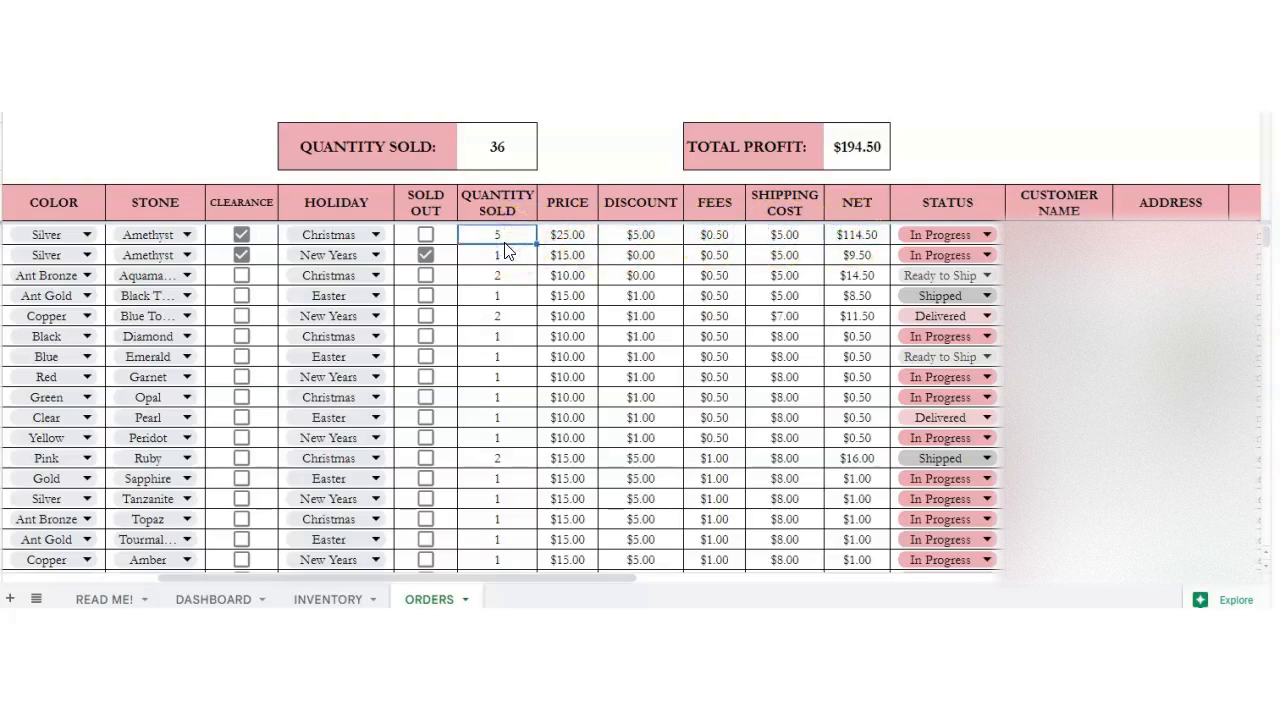
text(1)
key(Return)
key(Up)
key(Right)
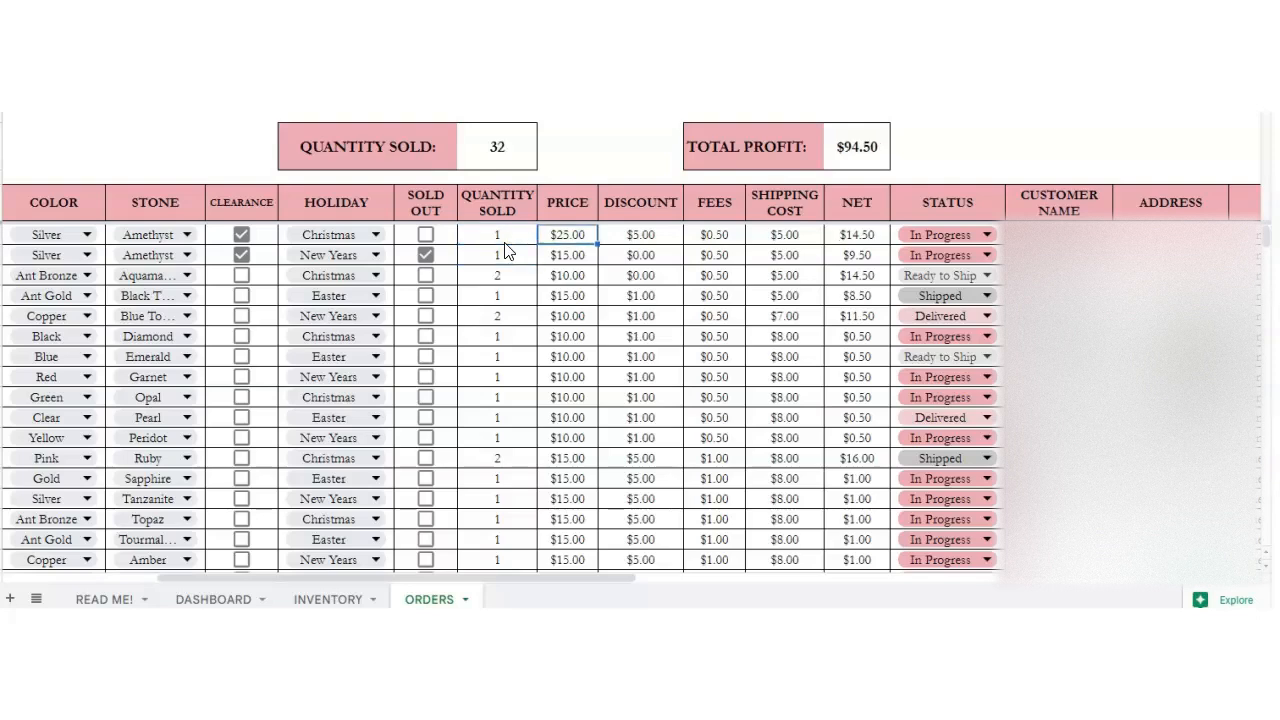
key(Right)
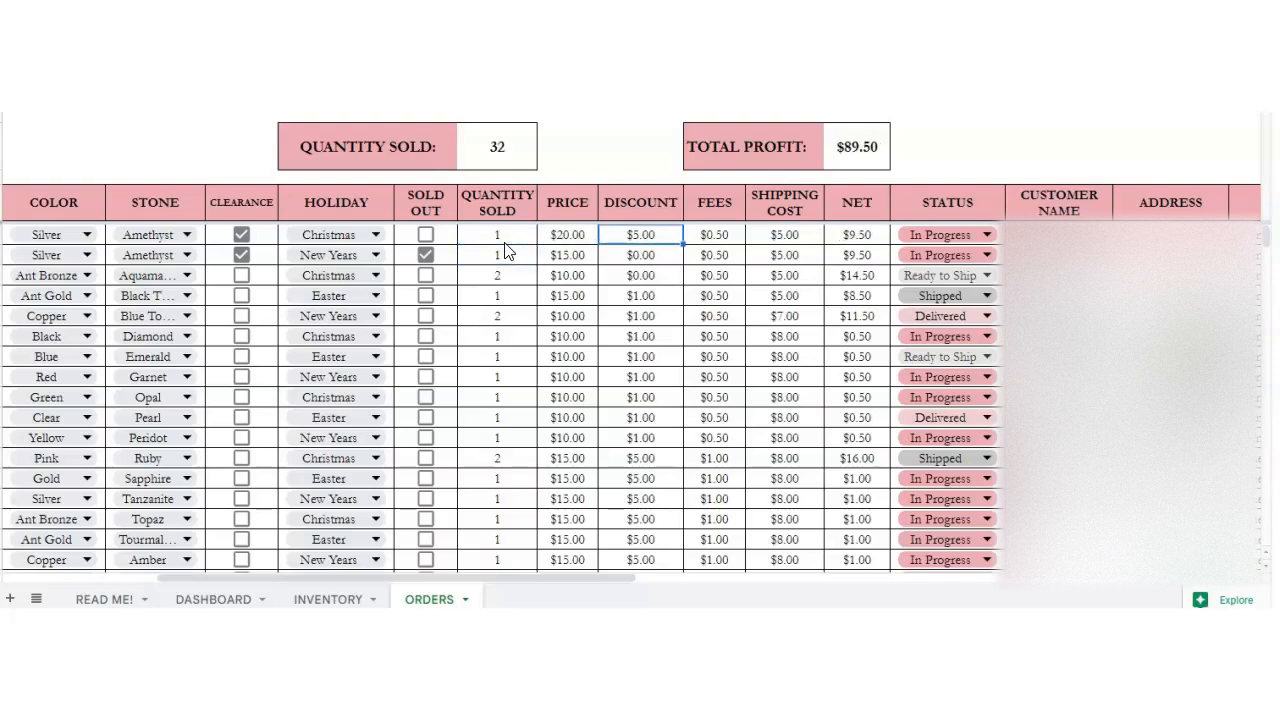
text(1)
key(Right)
text(1)
key(Right)
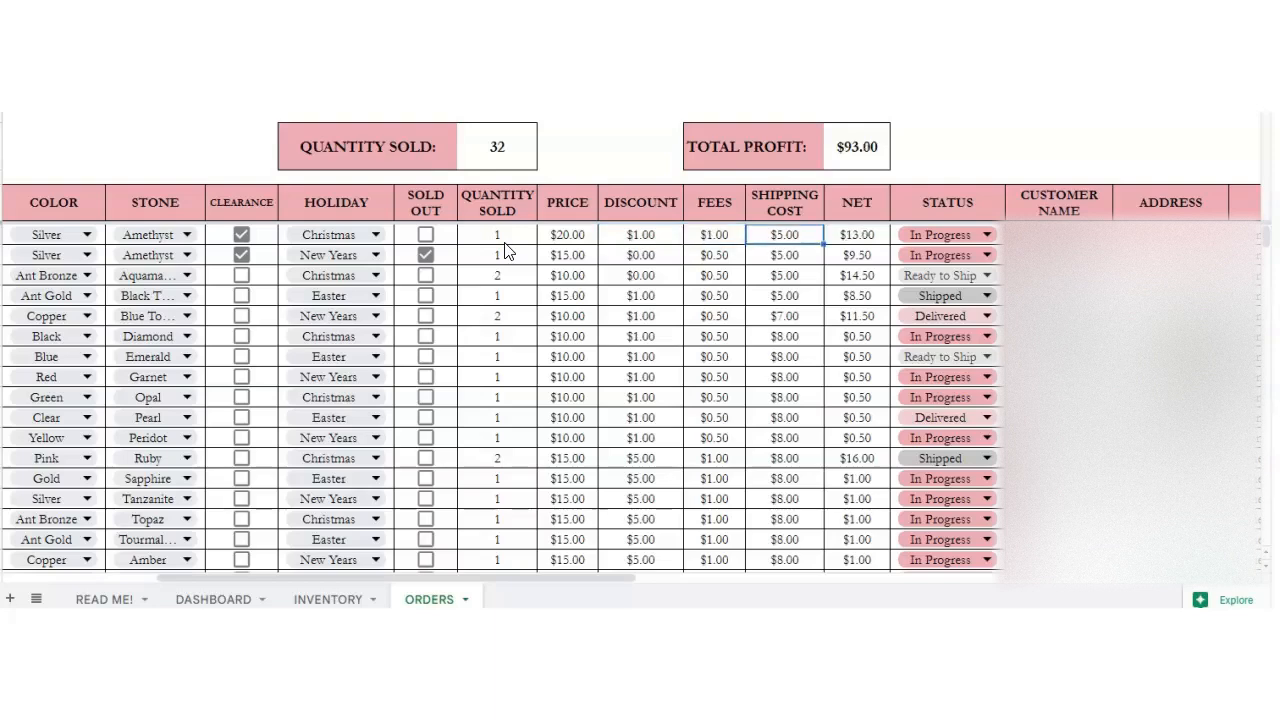
Step: Check the first order's Net cell and view its Status options, returning to the tracker's first columns
click(850, 240)
click(987, 238)
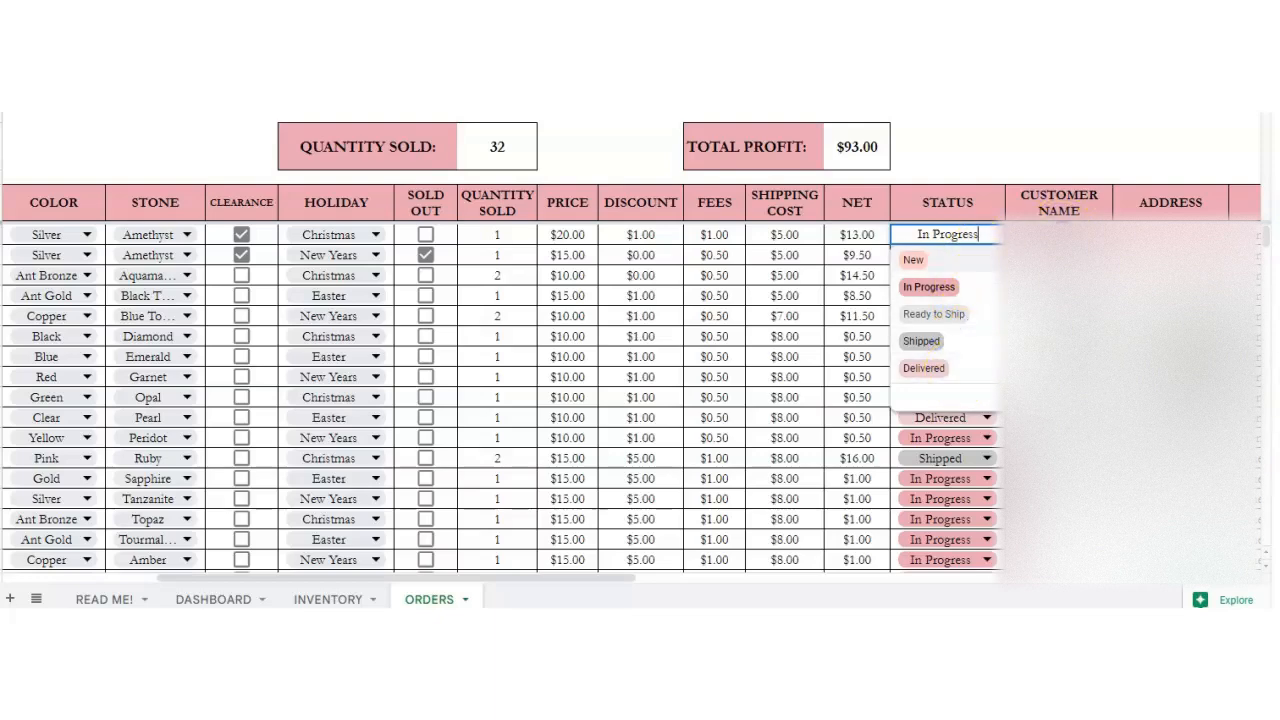
click(140, 577)
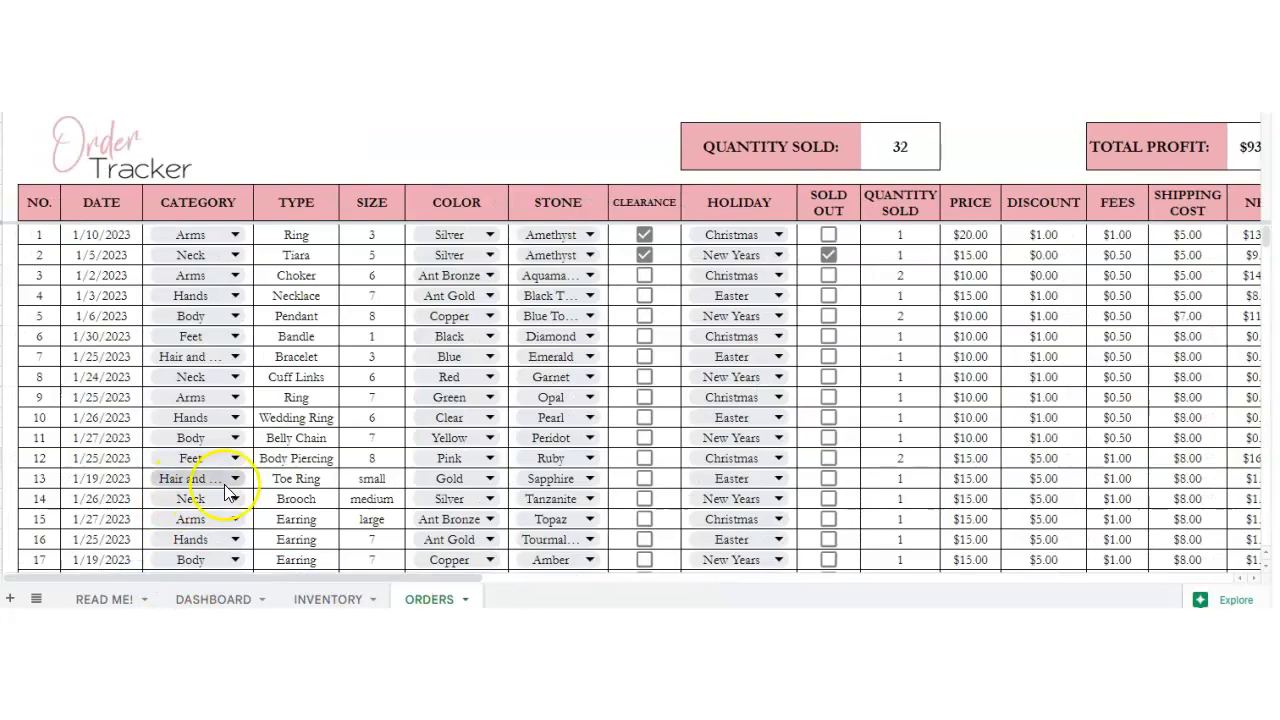
Step: View the READ ME! sheet and examine the spot below the video tutorial instructions
click(104, 598)
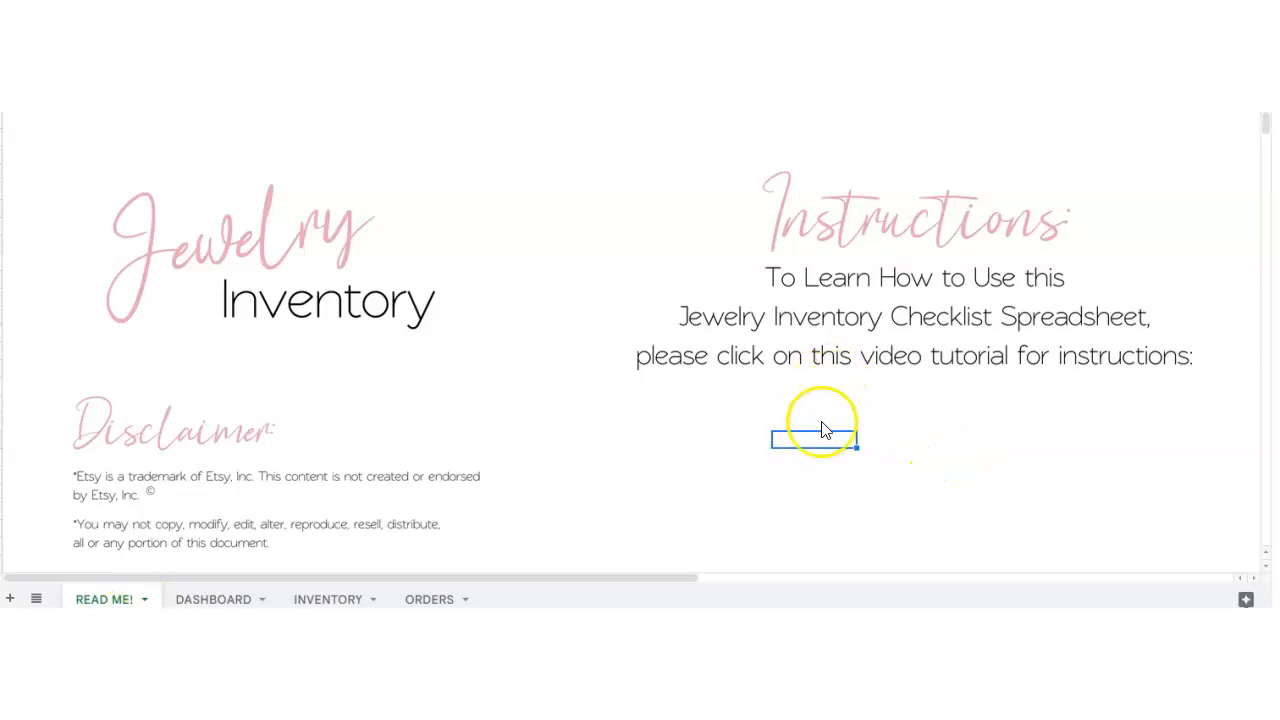
click(861, 442)
click(836, 445)
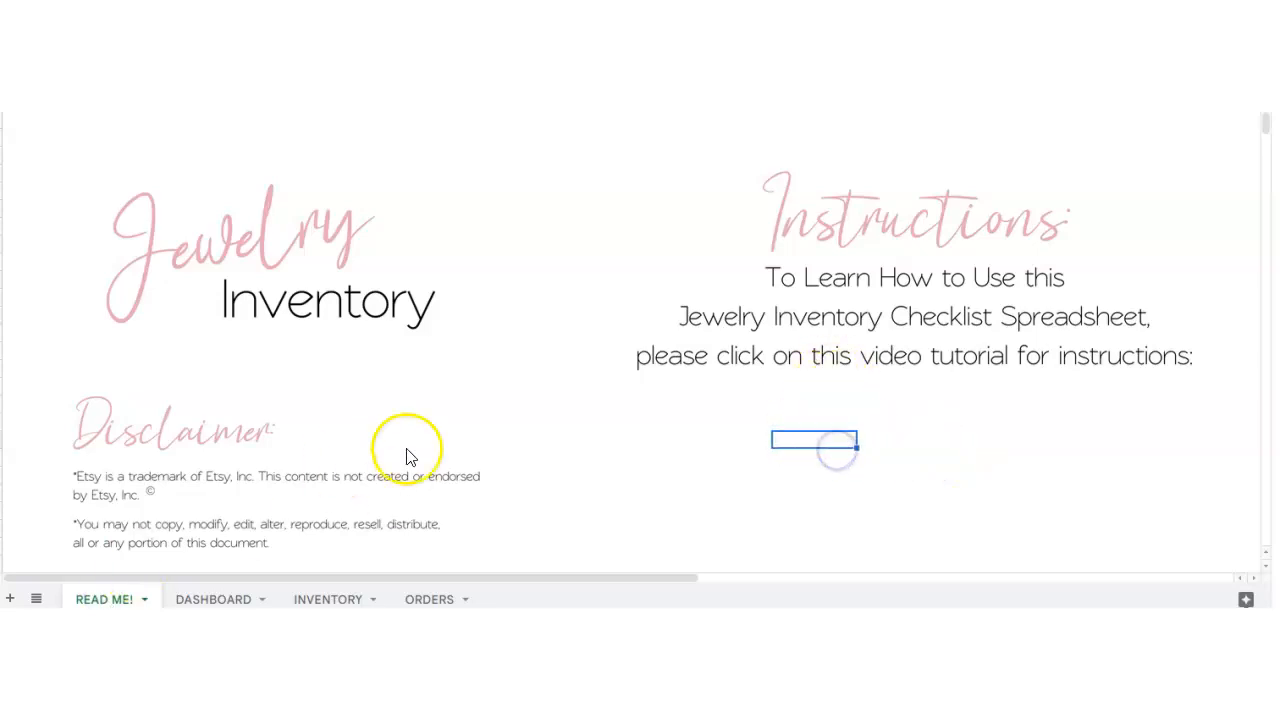
Step: Revisit the Orders sheet and look over the Inventory sheet's totals and Description column
click(430, 599)
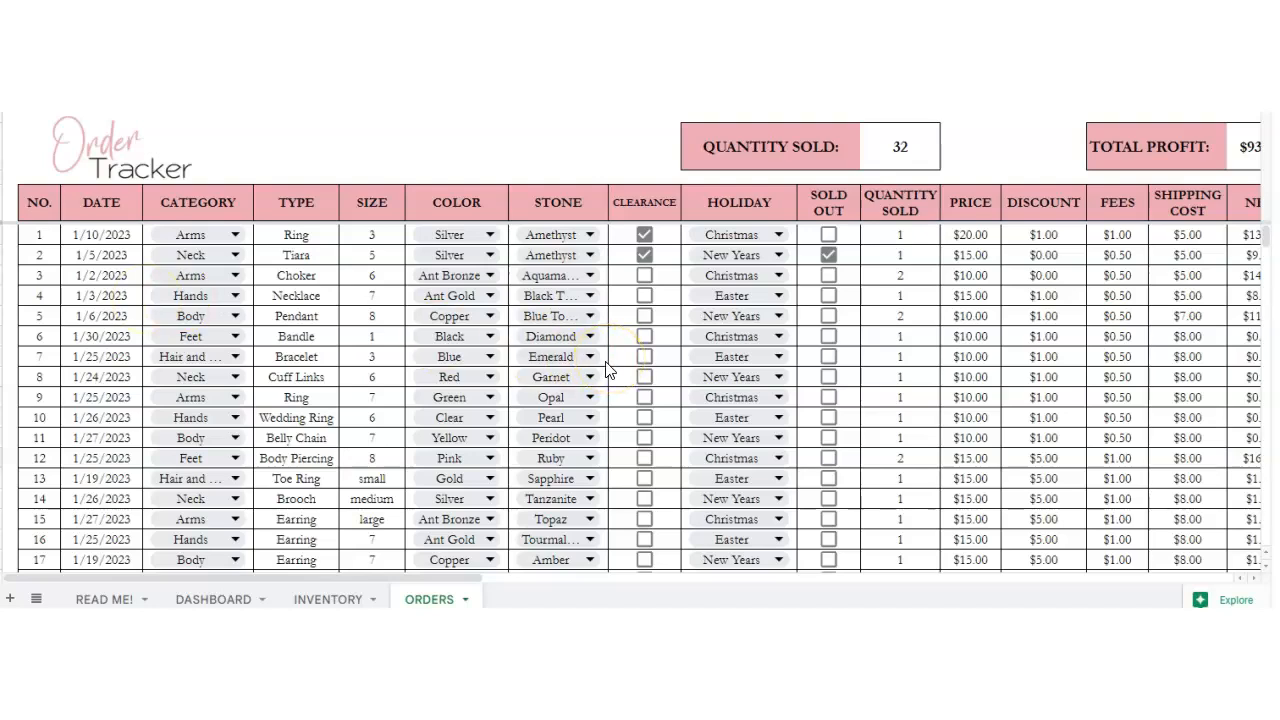
click(322, 599)
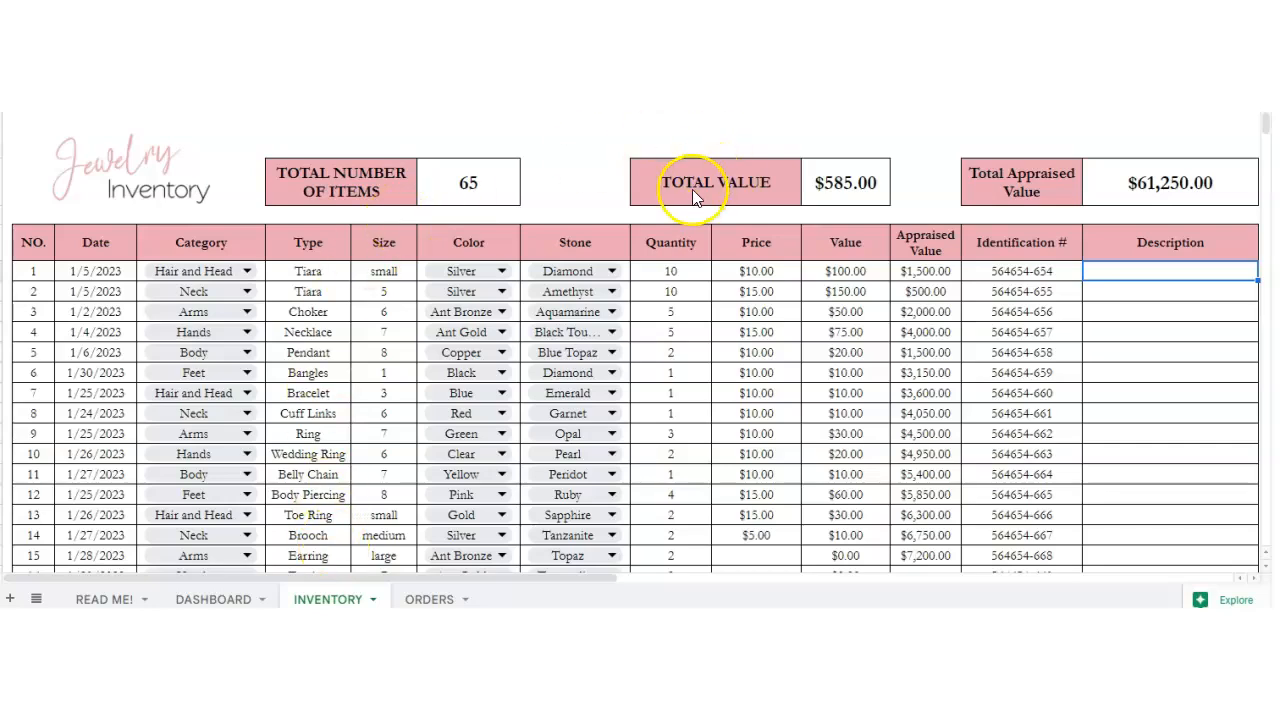
click(1165, 415)
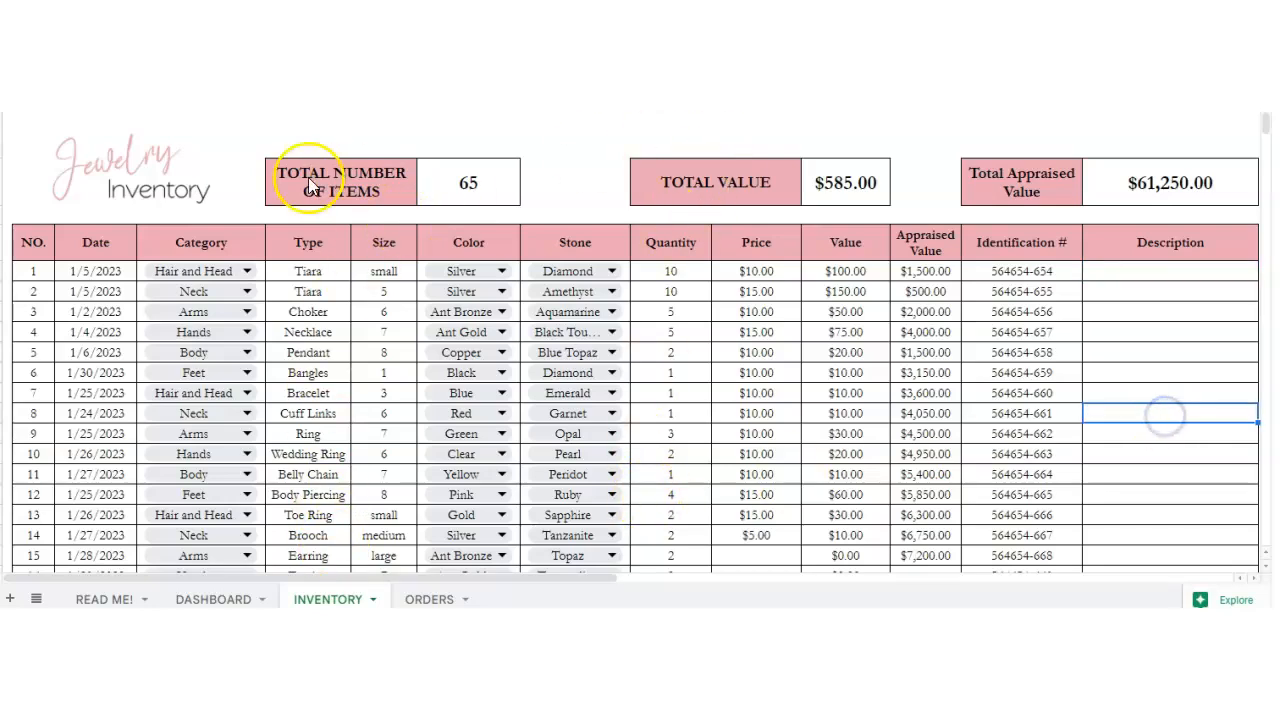